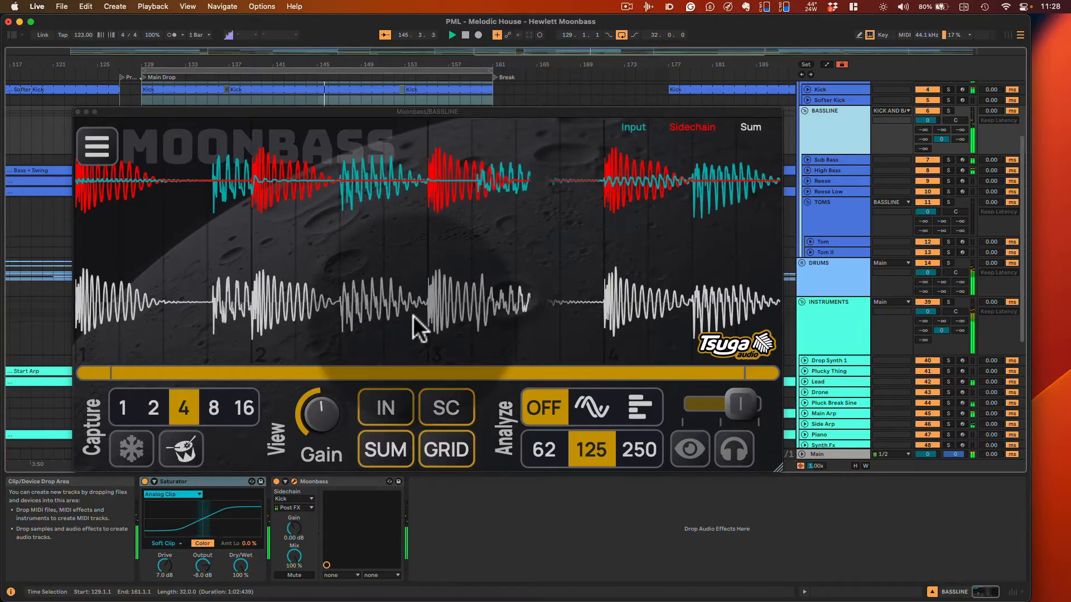
Set the capture length to 1, inspect different parts of the waveform up close, and return the length to 4
{"action": "mouse_move", "coordinate": [316, 410]}
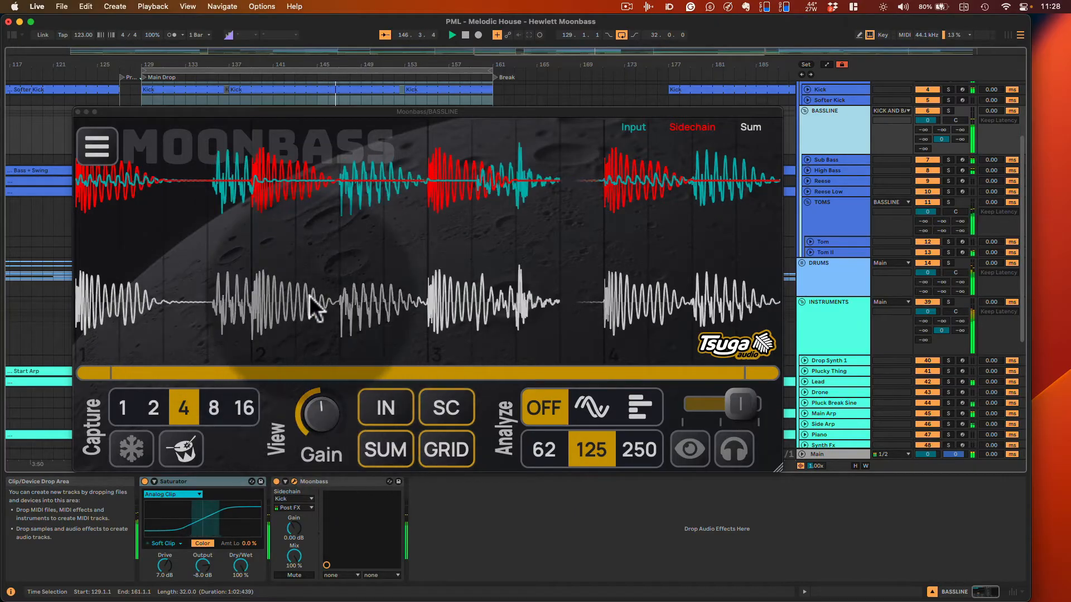
{"action": "left_click", "coordinate": [132, 406]}
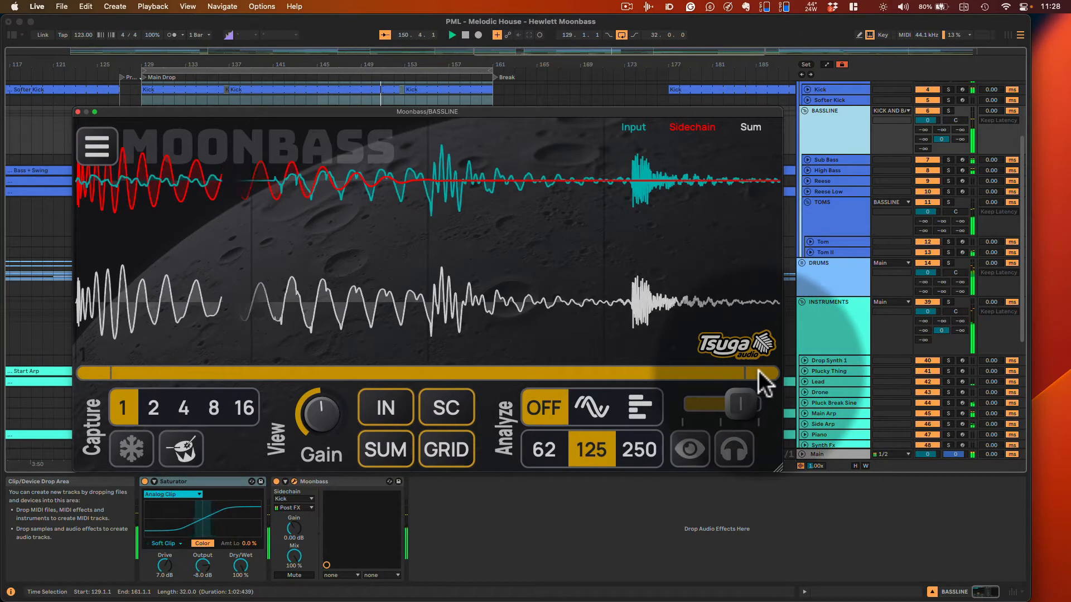
{"action": "left_click_drag", "start_coordinate": [758, 371], "coordinate": [535, 368]}
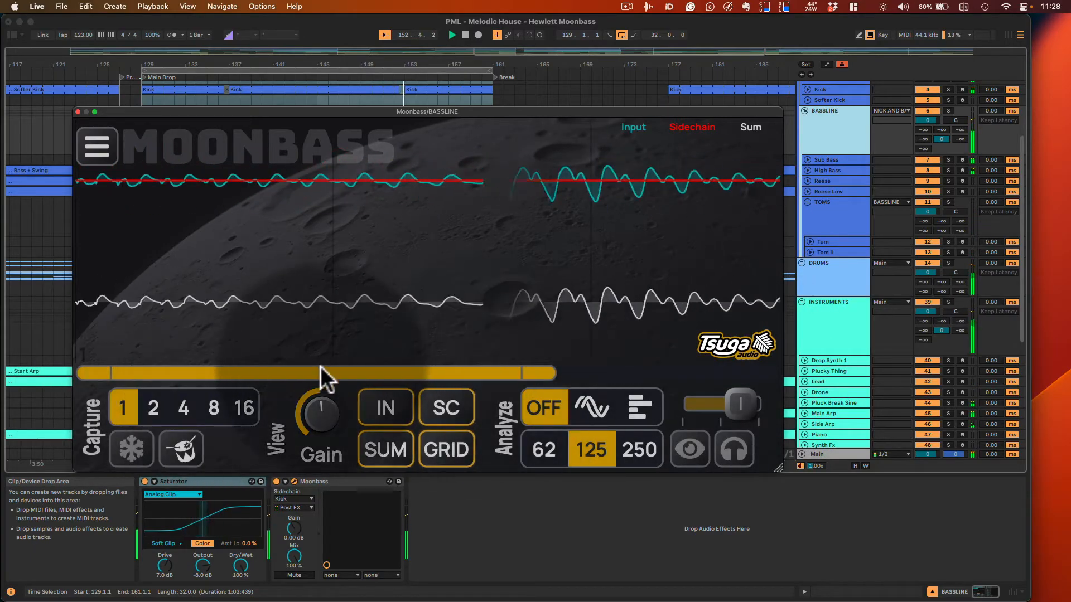
{"action": "left_click_drag", "start_coordinate": [320, 366], "coordinate": [528, 365]}
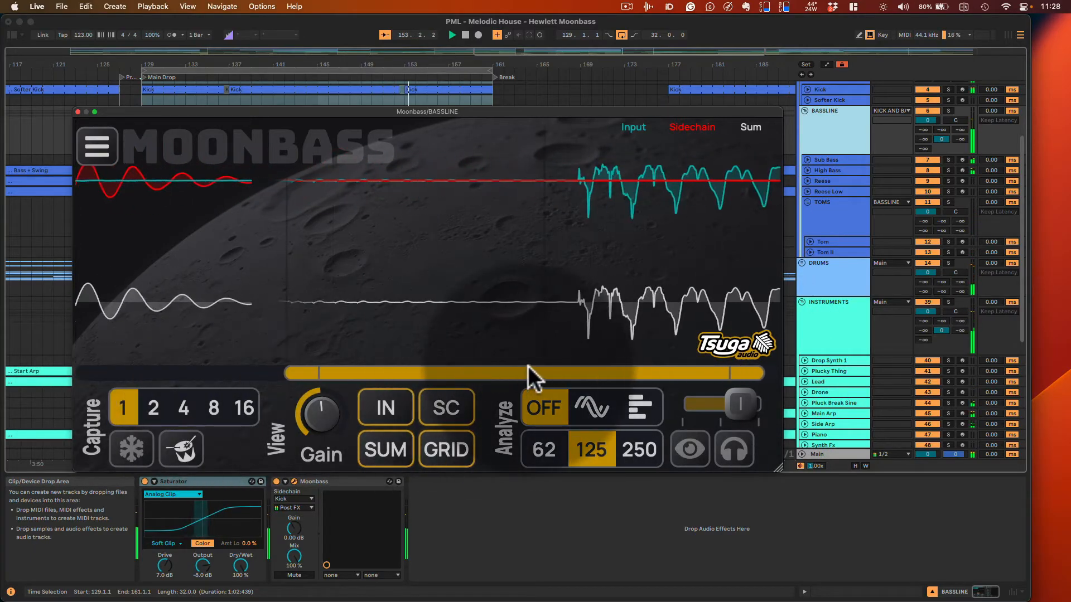
{"action": "left_click", "coordinate": [184, 408]}
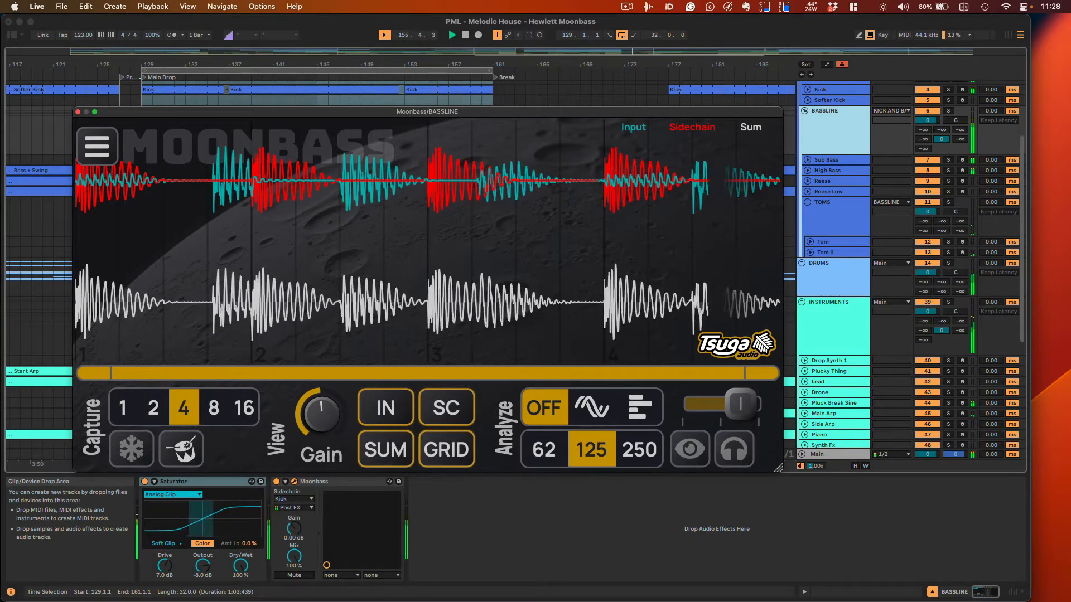
Toggle the waveform view layers, leaving the input, sum and grid shown and the sidechain hidden
{"action": "left_click", "coordinate": [448, 445]}
{"action": "left_click", "coordinate": [389, 451]}
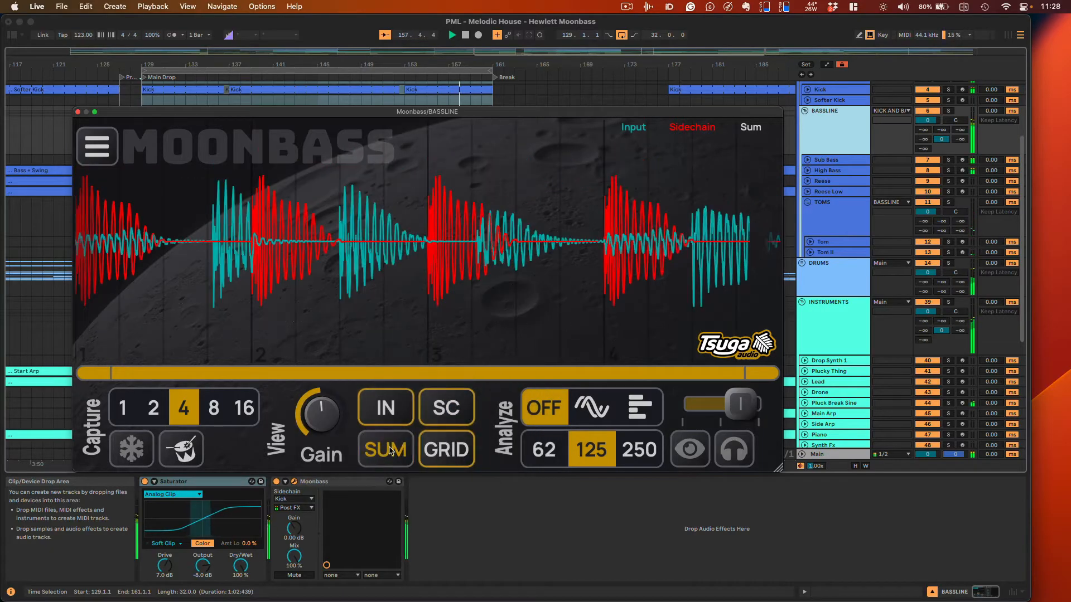
{"action": "left_click", "coordinate": [412, 409]}
{"action": "left_click", "coordinate": [443, 411]}
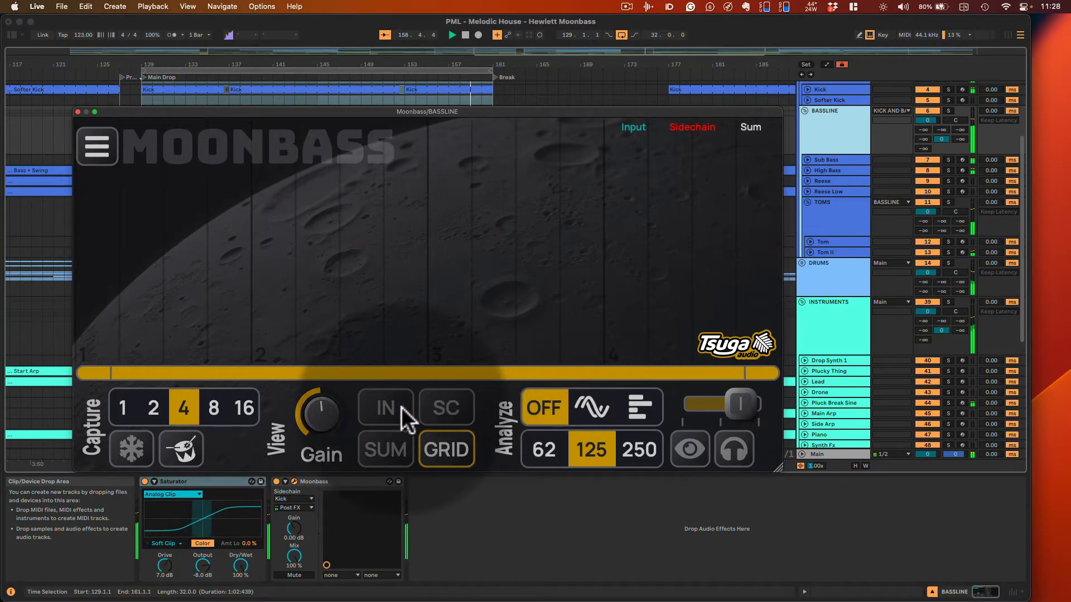
{"action": "left_click", "coordinate": [399, 407]}
{"action": "left_click", "coordinate": [393, 450]}
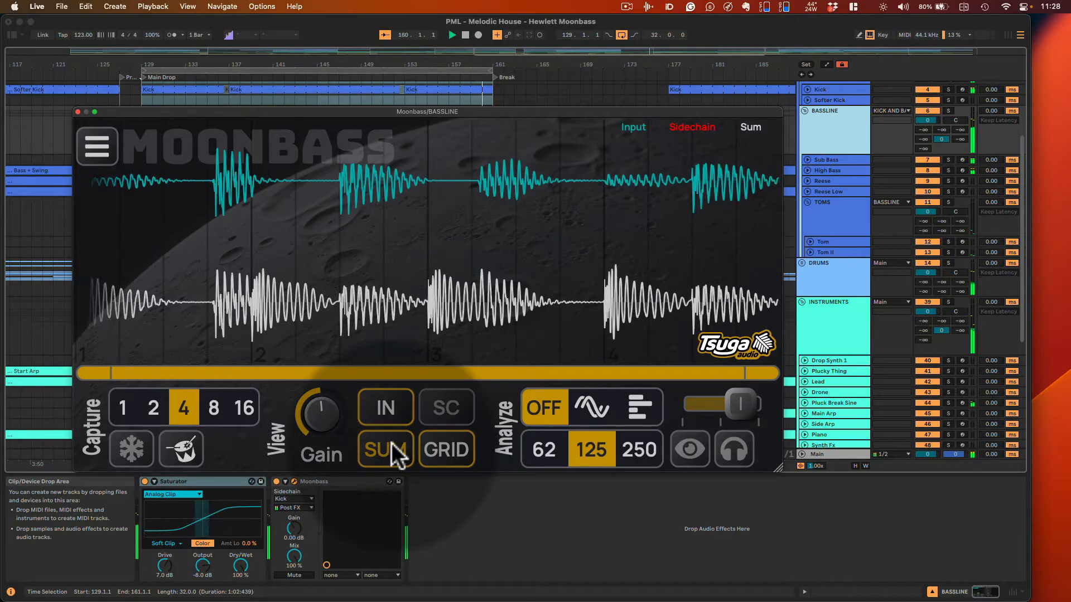
Freeze the capture, show the sidechain waveform again to compare it with the bass, and resume live capture
{"action": "left_click", "coordinate": [135, 451]}
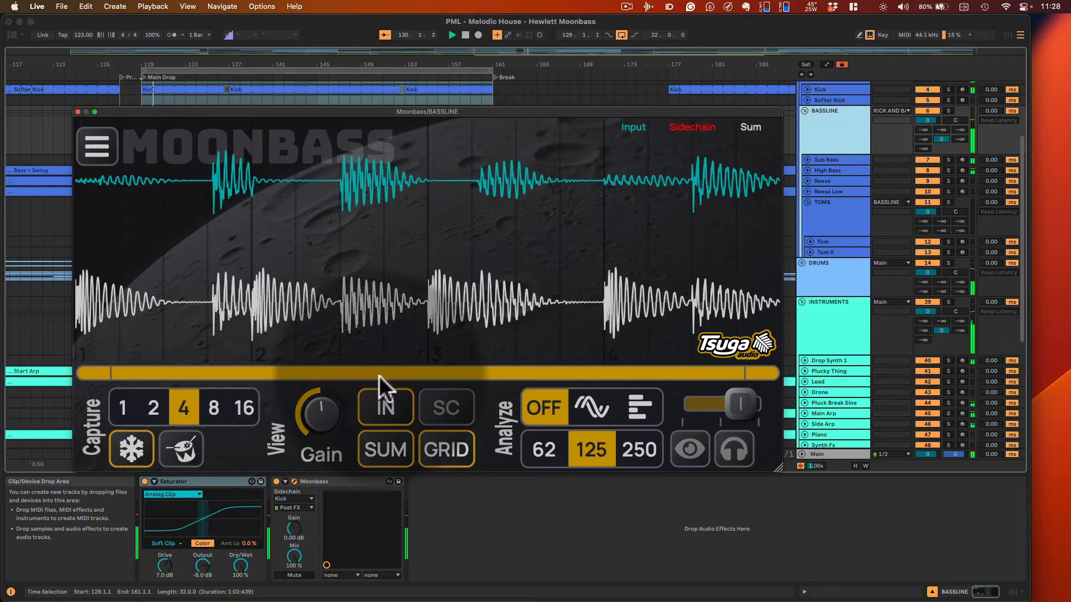
{"action": "left_click", "coordinate": [443, 407]}
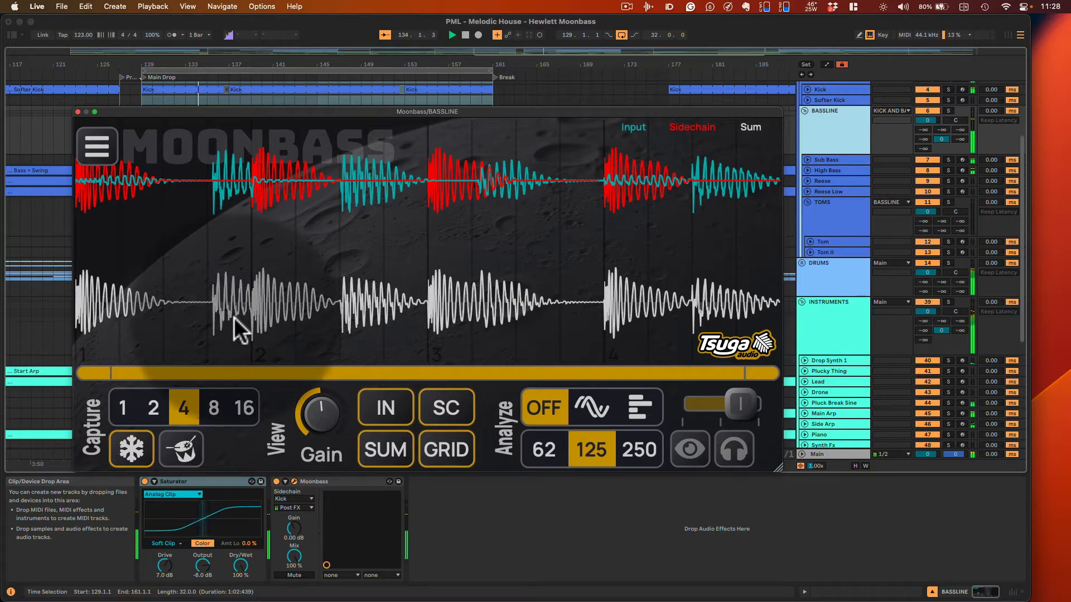
{"action": "left_click", "coordinate": [133, 446]}
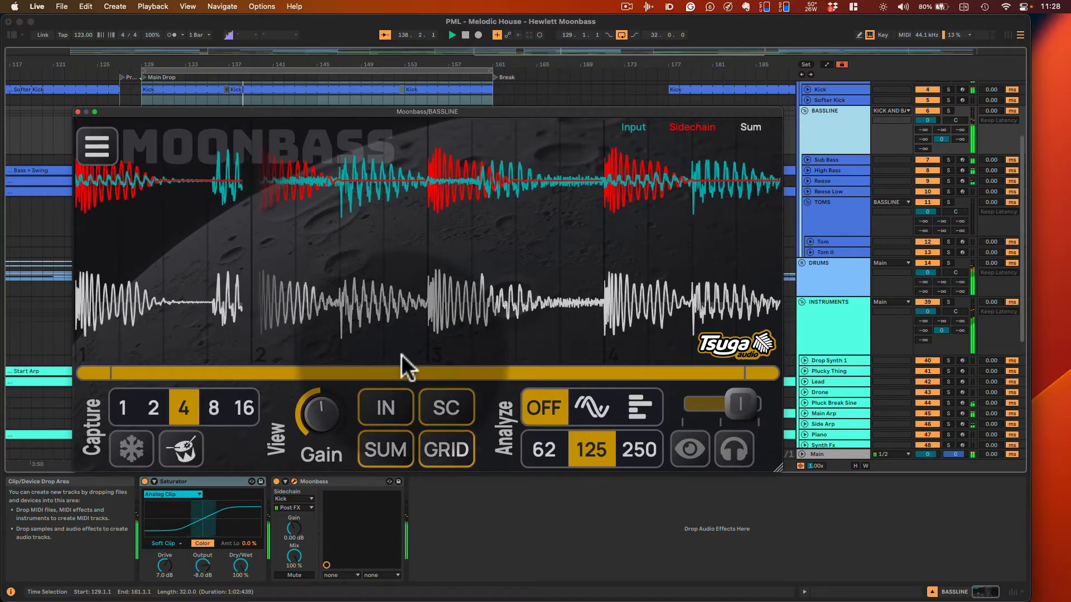
Enable amplitude analysis, set its frequency band to 62, and lower the analysis slider slightly
{"action": "left_click", "coordinate": [647, 407]}
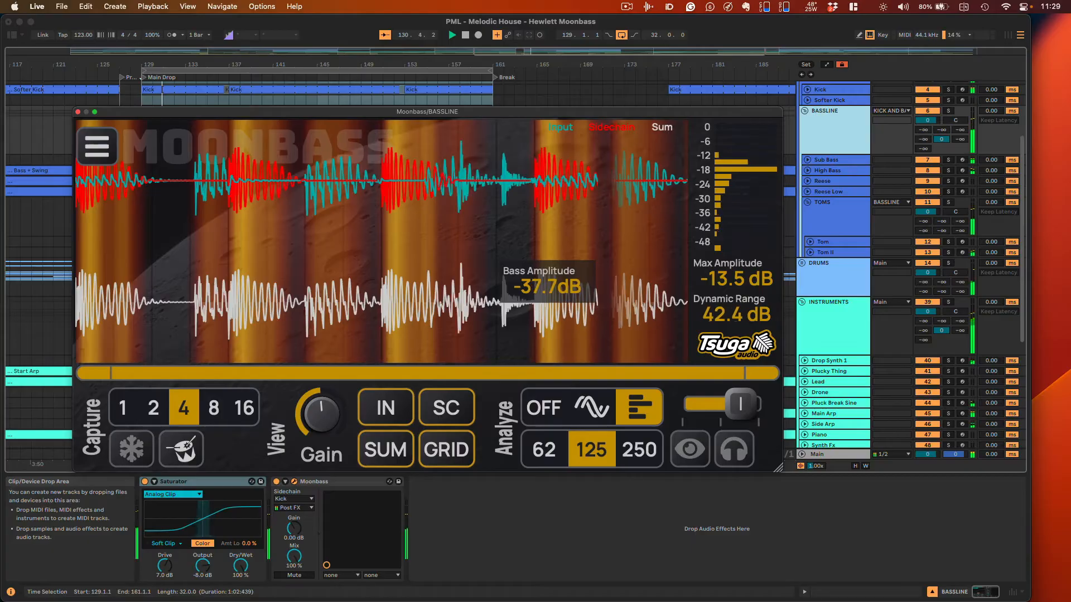
{"action": "left_click_drag", "start_coordinate": [738, 411], "coordinate": [796, 369]}
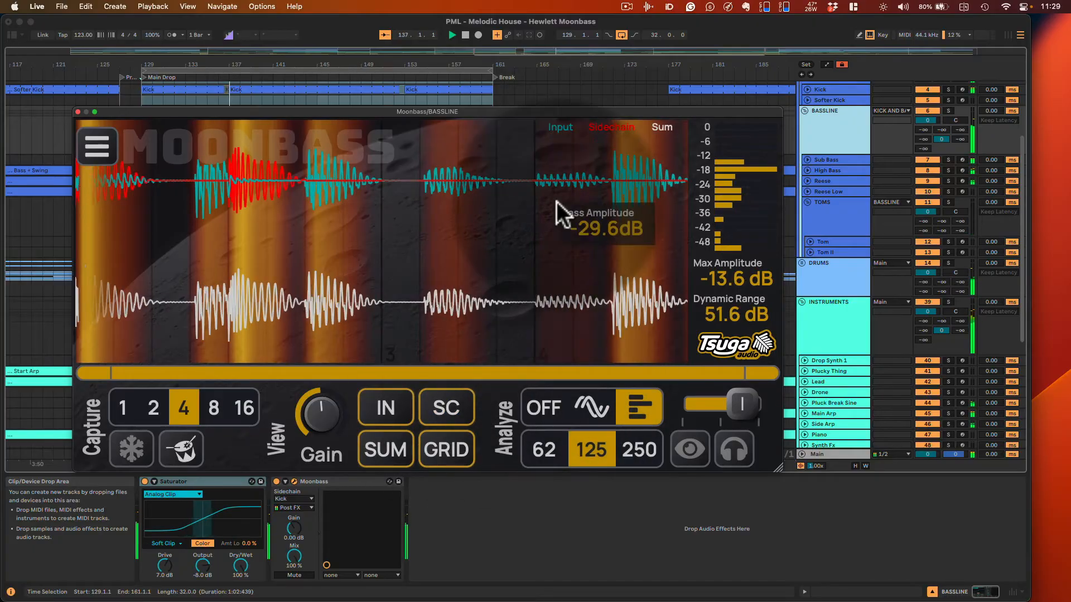
{"action": "left_click", "coordinate": [546, 452]}
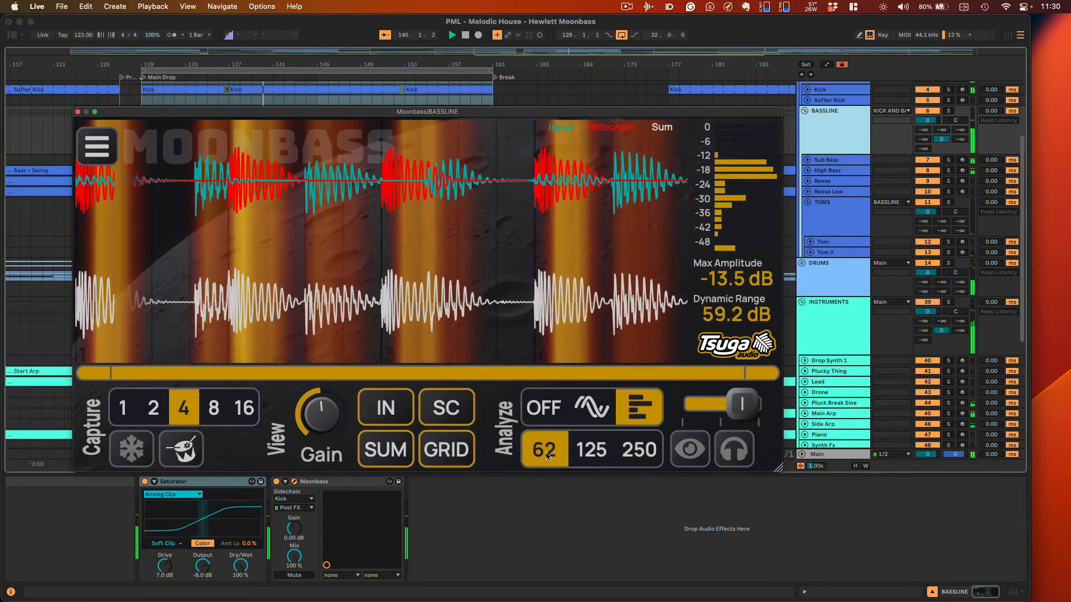
{"action": "left_click_drag", "start_coordinate": [738, 411], "coordinate": [733, 404]}
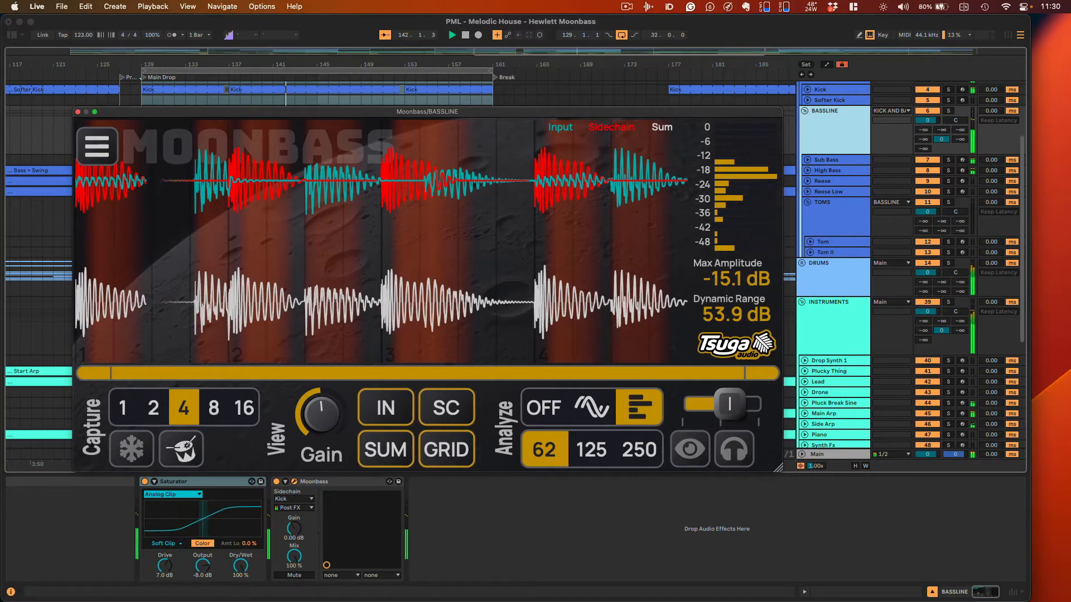
Switch the analysis band to 250 and raise the analysis slider slightly
{"action": "left_click", "coordinate": [650, 452]}
{"action": "left_click", "coordinate": [652, 449]}
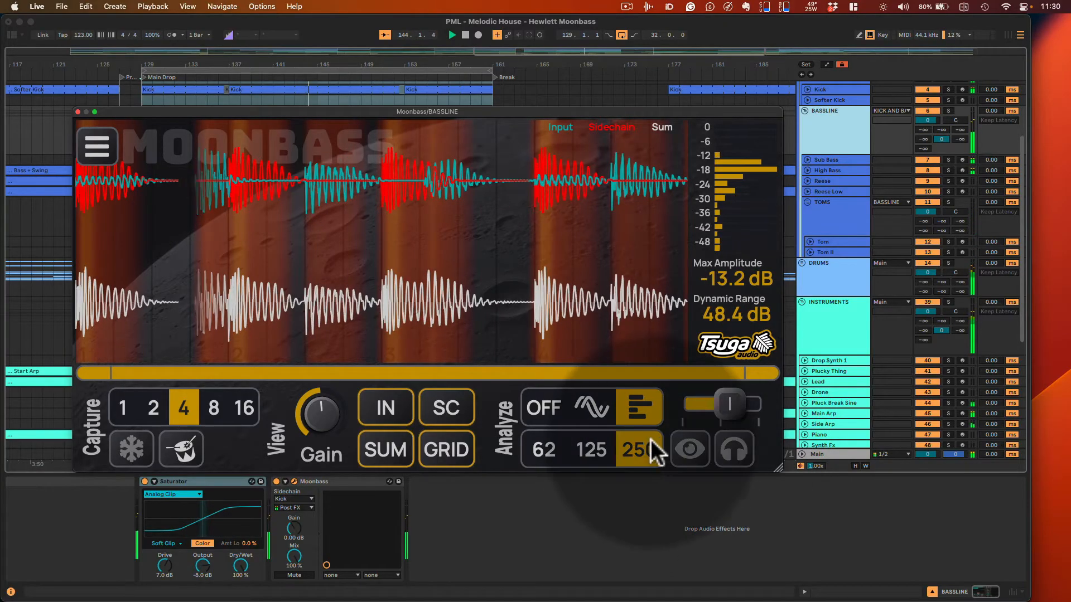
{"action": "left_click_drag", "start_coordinate": [725, 406], "coordinate": [739, 408]}
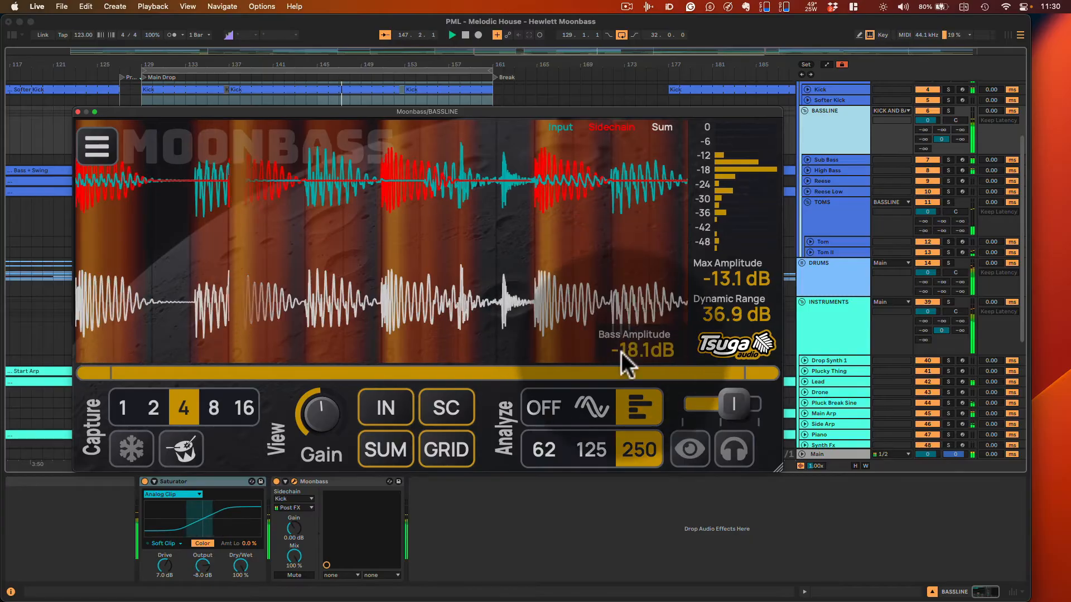
Compare the waveforms with the filtered view off and on, leave it on, and set the analysis band to 62
{"action": "left_click", "coordinate": [694, 451]}
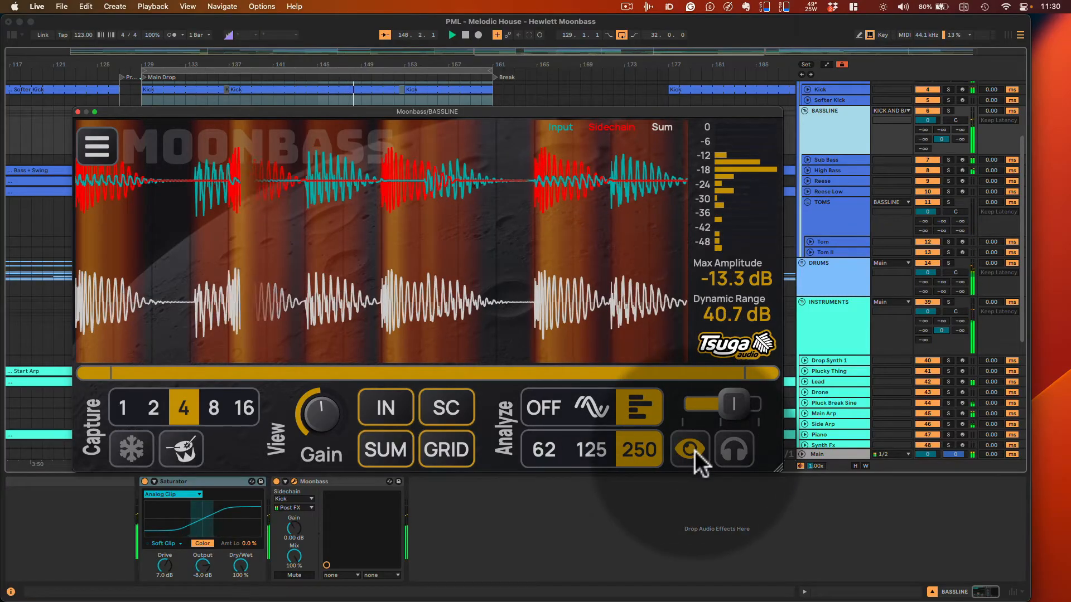
{"action": "left_click", "coordinate": [692, 452]}
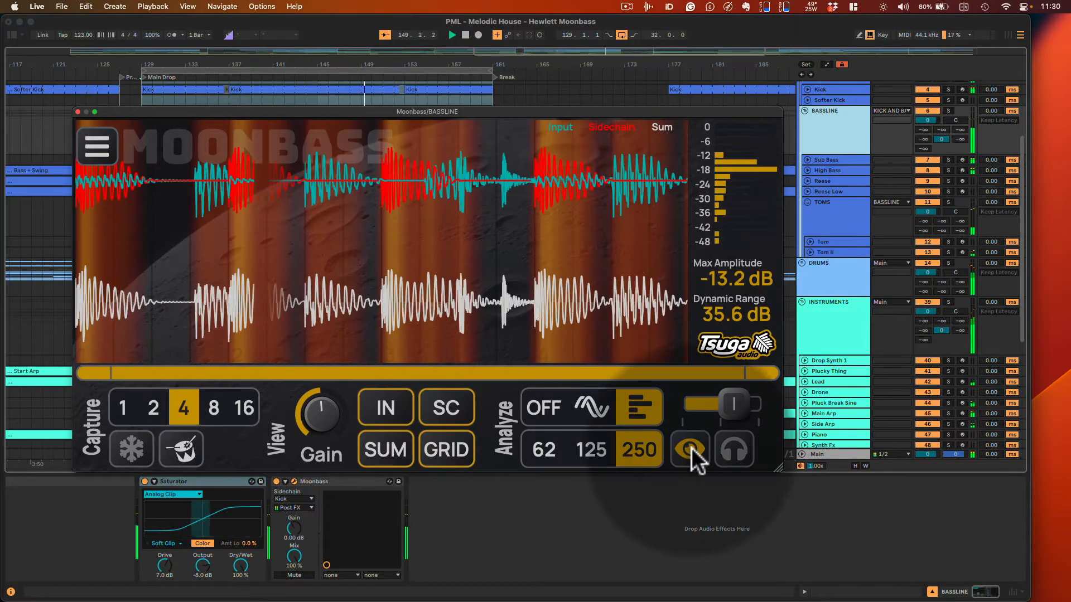
{"action": "left_click", "coordinate": [690, 451]}
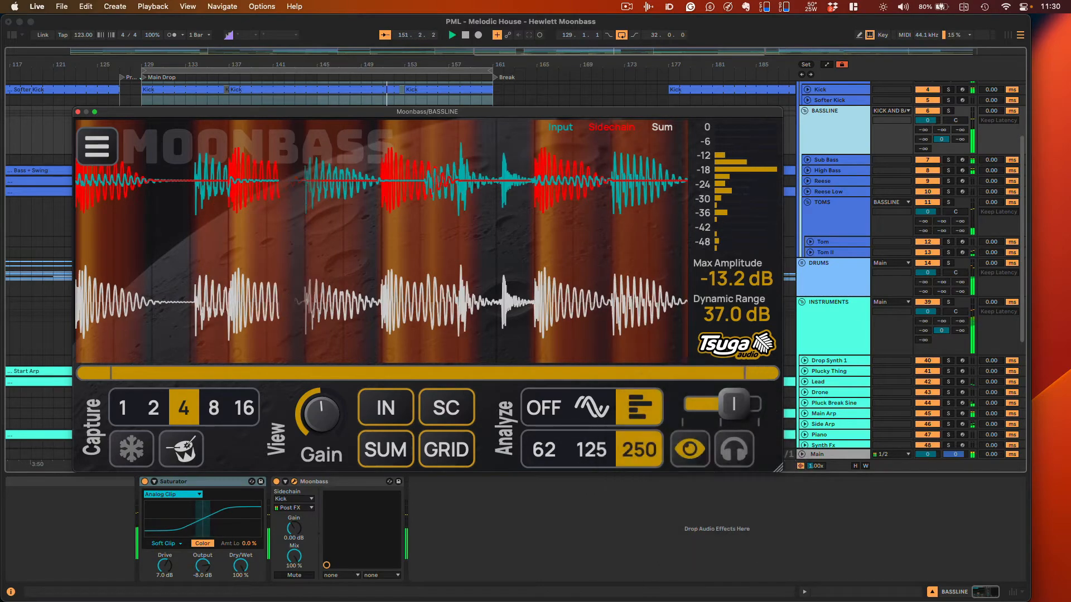
{"action": "left_click", "coordinate": [701, 457]}
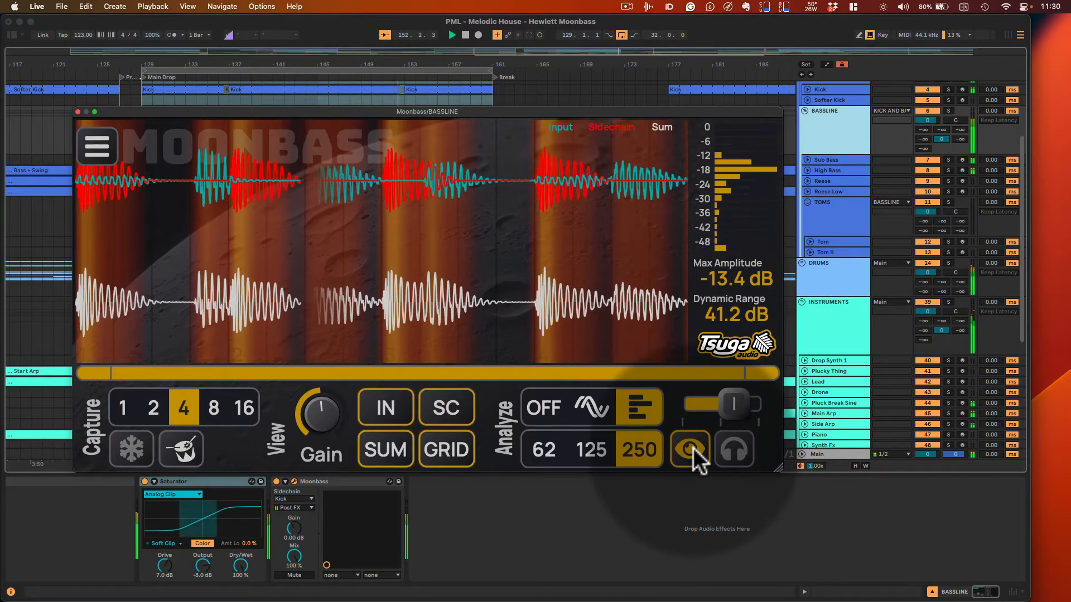
{"action": "left_click", "coordinate": [547, 449]}
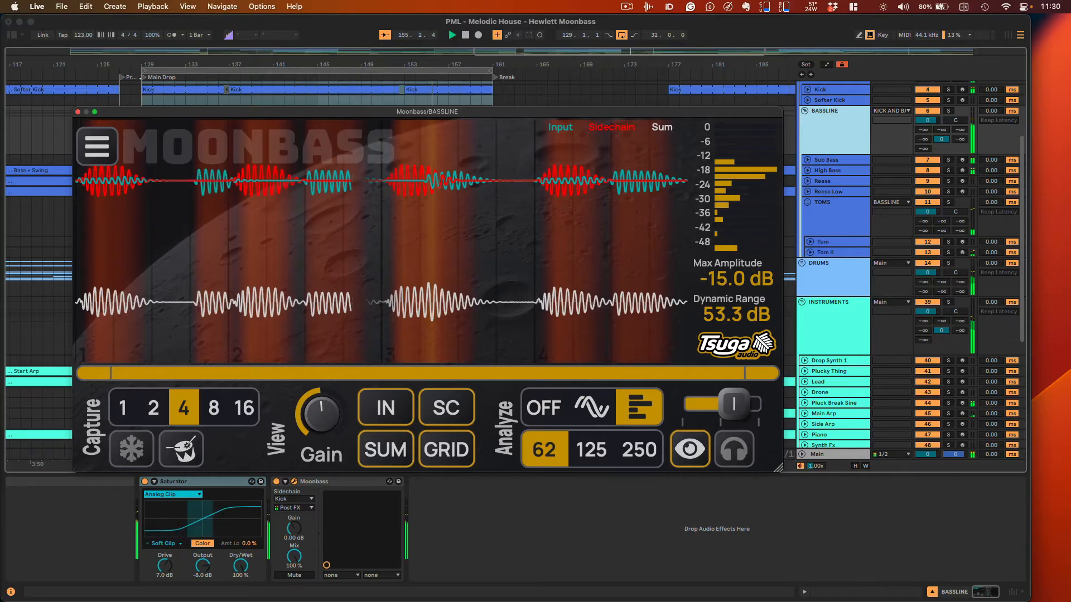
Freeze the capture and compare its opening section in the filtered view on the 125 and 250 bands
{"action": "left_click", "coordinate": [132, 450]}
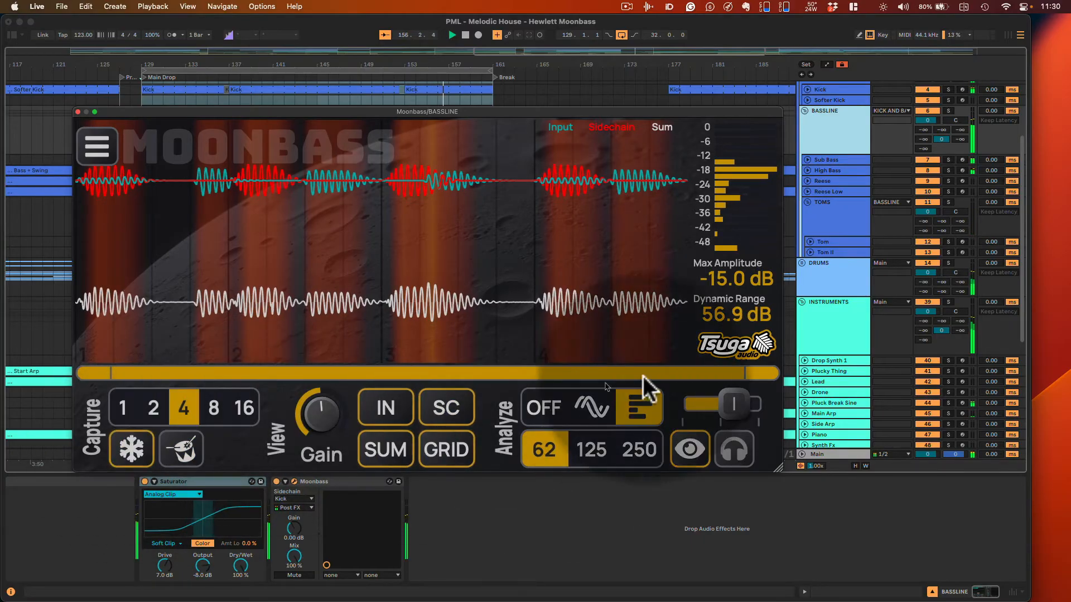
{"action": "left_click_drag", "start_coordinate": [750, 375], "coordinate": [240, 375]}
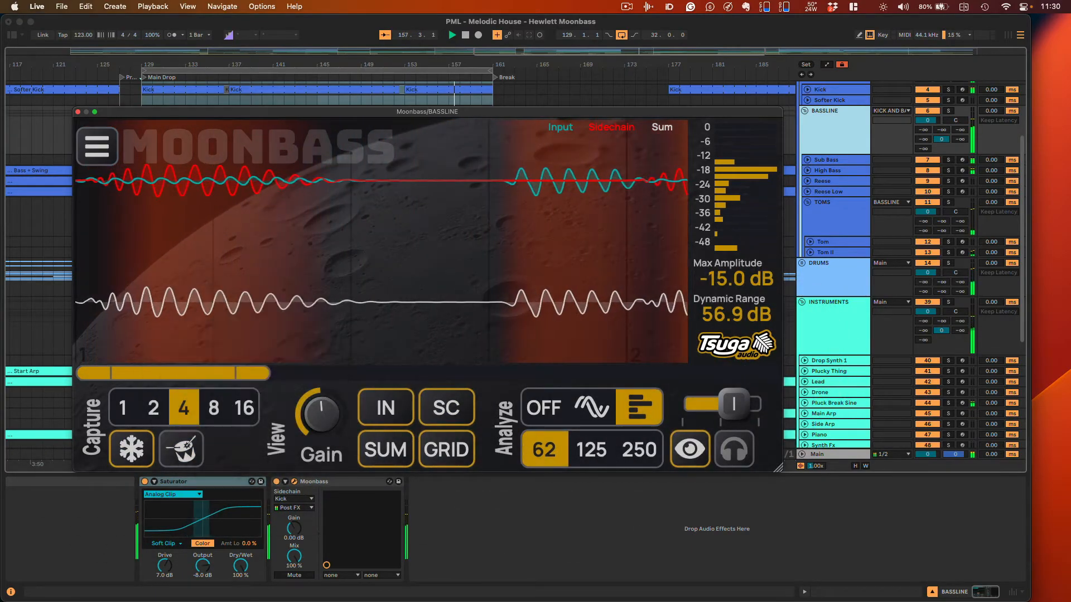
{"action": "left_click", "coordinate": [590, 448]}
{"action": "left_click", "coordinate": [641, 451]}
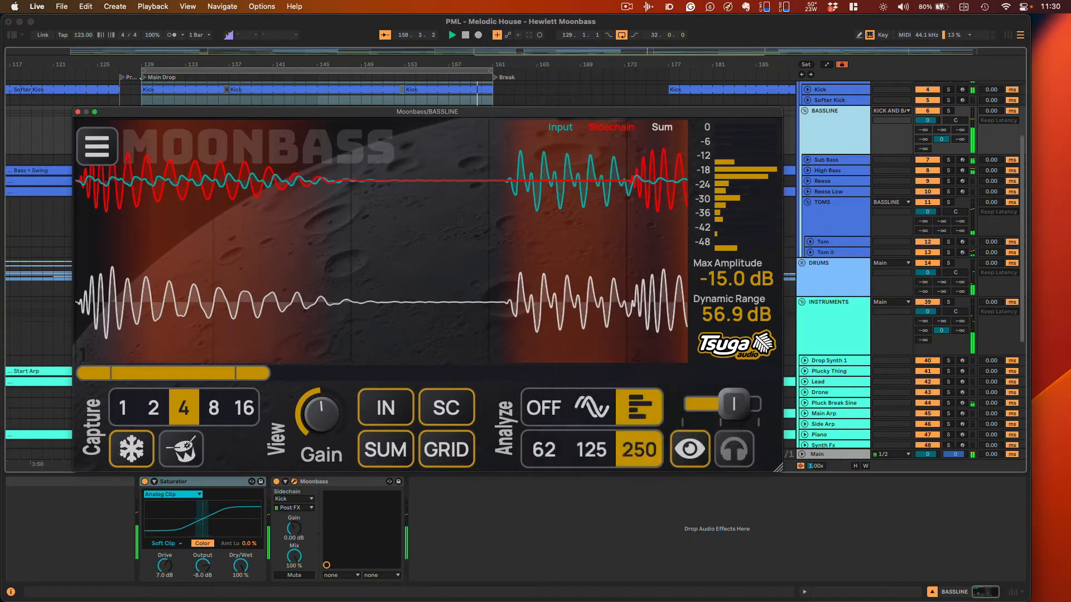
Compare the frozen waveform with the filtered view off and on, stepping the band down through 125 to 62
{"action": "left_click", "coordinate": [690, 452]}
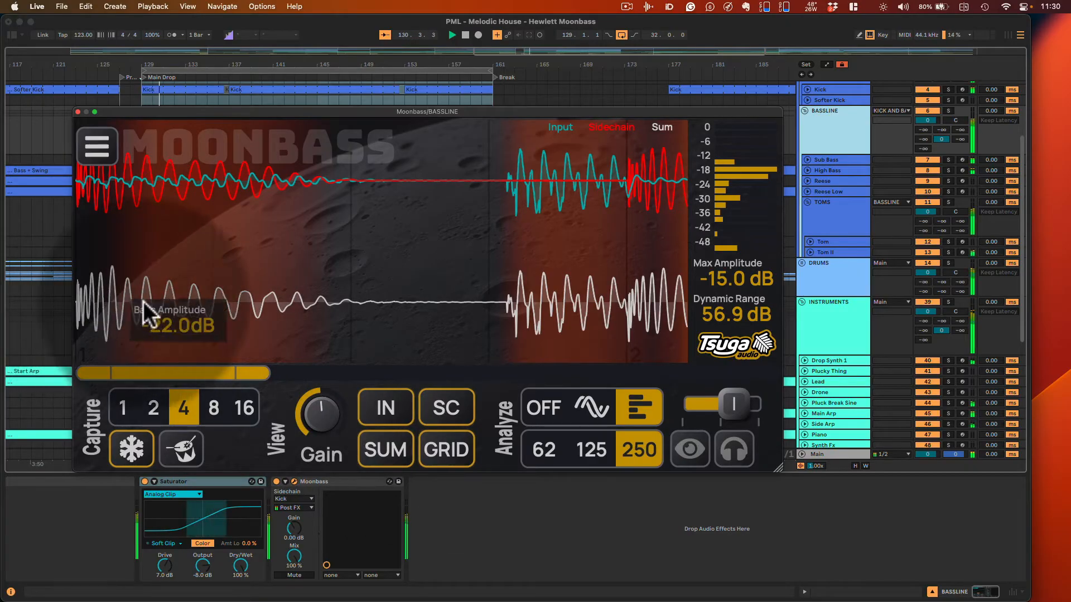
{"action": "left_click", "coordinate": [689, 450]}
{"action": "left_click", "coordinate": [593, 449]}
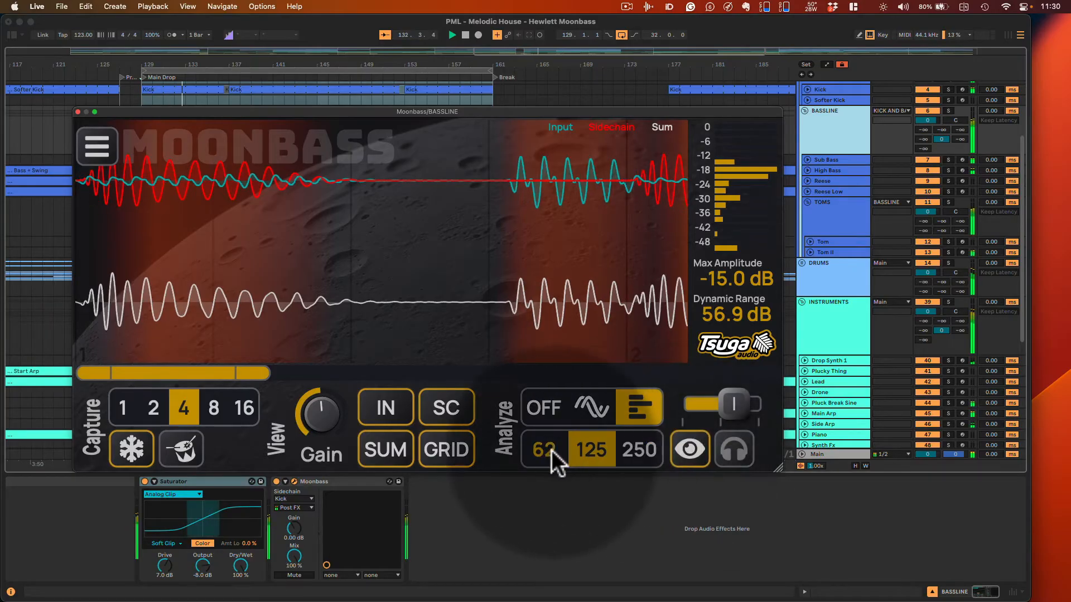
{"action": "left_click", "coordinate": [545, 449]}
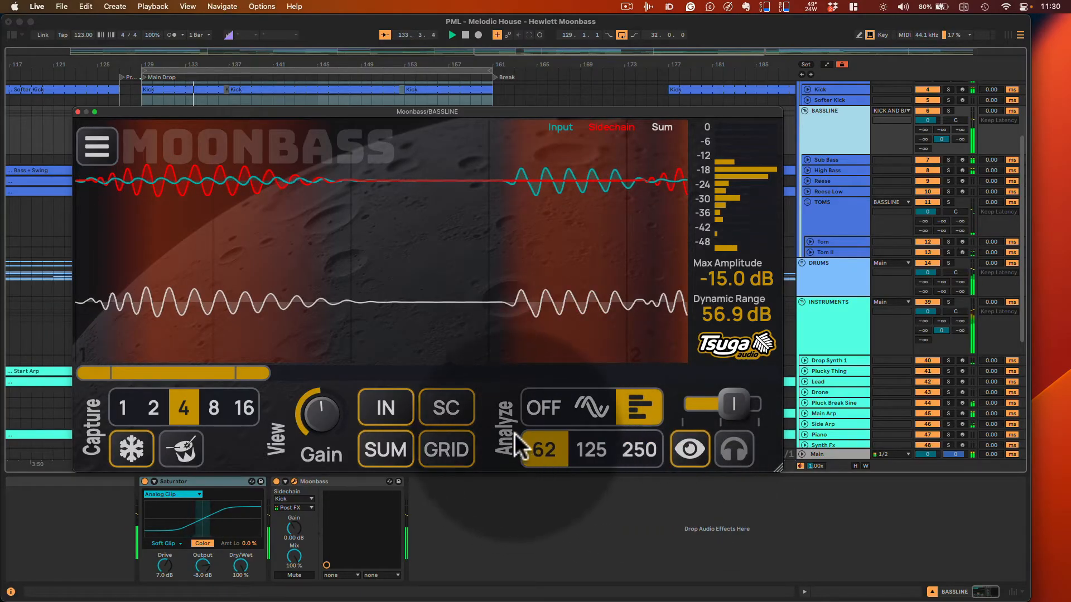
Resume live capture over the full display range and turn off the filtered waveform view
{"action": "left_click", "coordinate": [720, 450]}
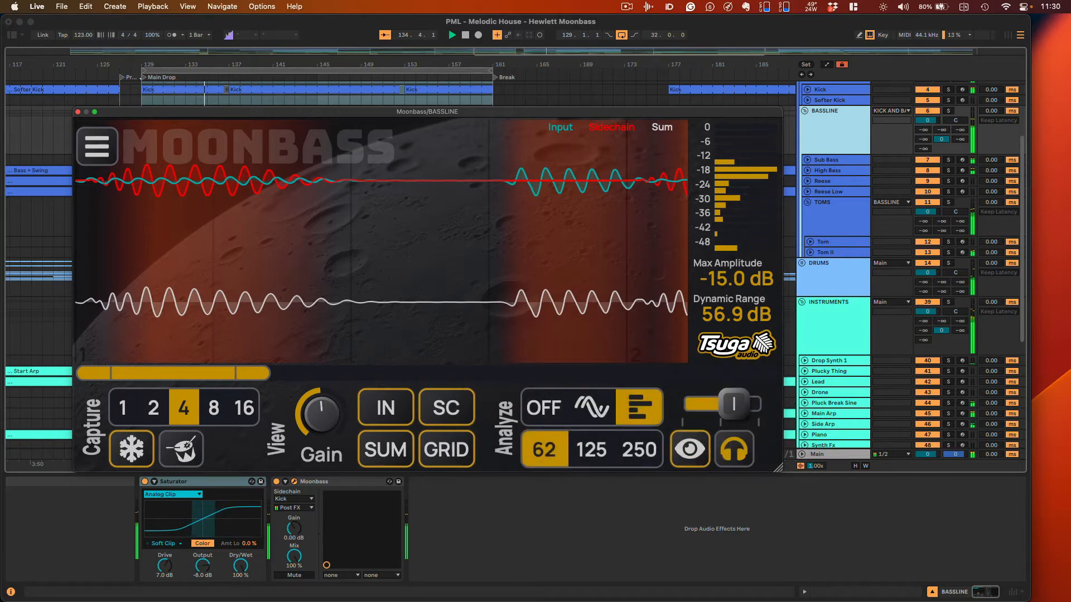
{"action": "left_click", "coordinate": [136, 444]}
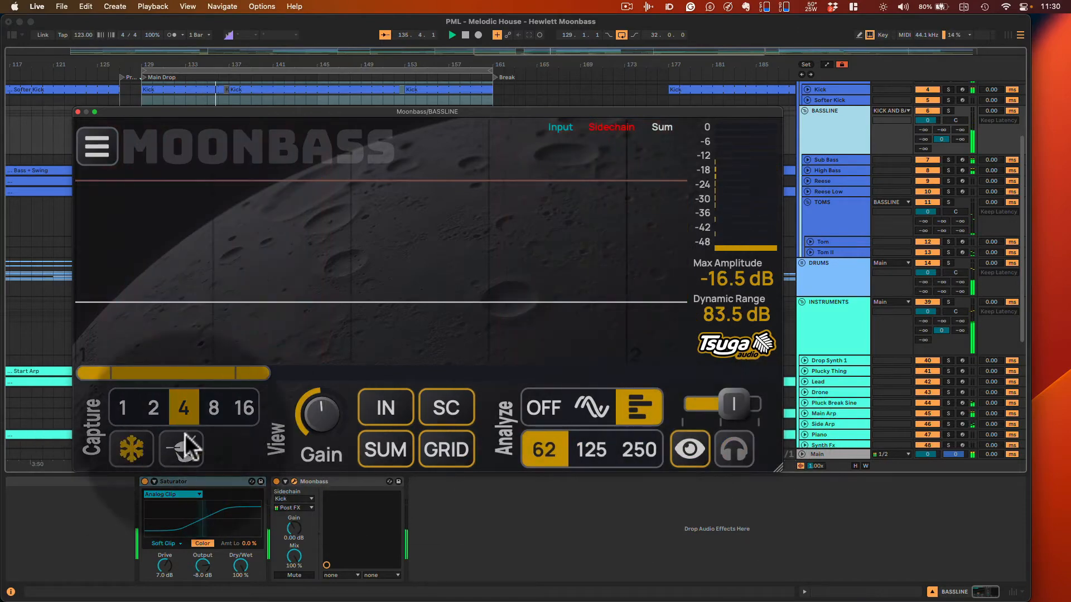
{"action": "left_click", "coordinate": [687, 449]}
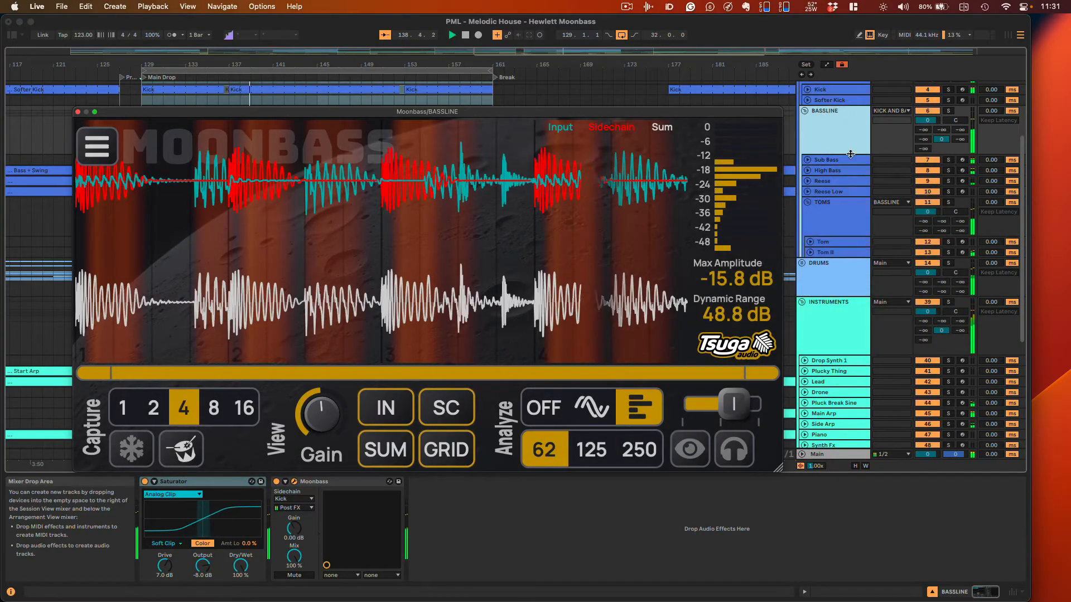
Solo the BASSLINE group and switch filtered listening on and off to audition the 62 band, leaving it on
{"action": "left_click", "coordinate": [948, 110]}
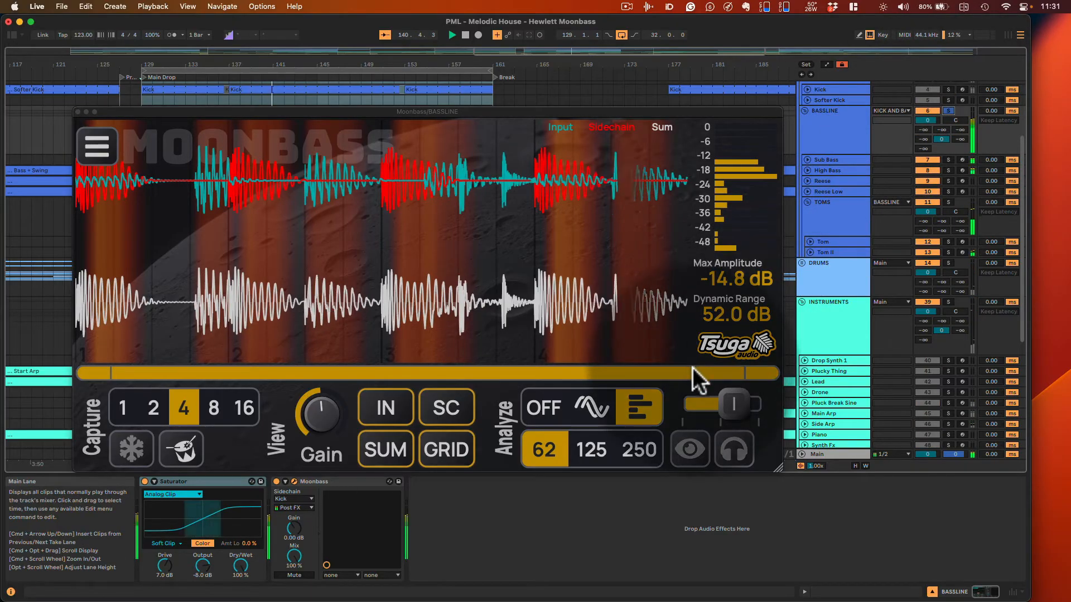
{"action": "left_click", "coordinate": [735, 451]}
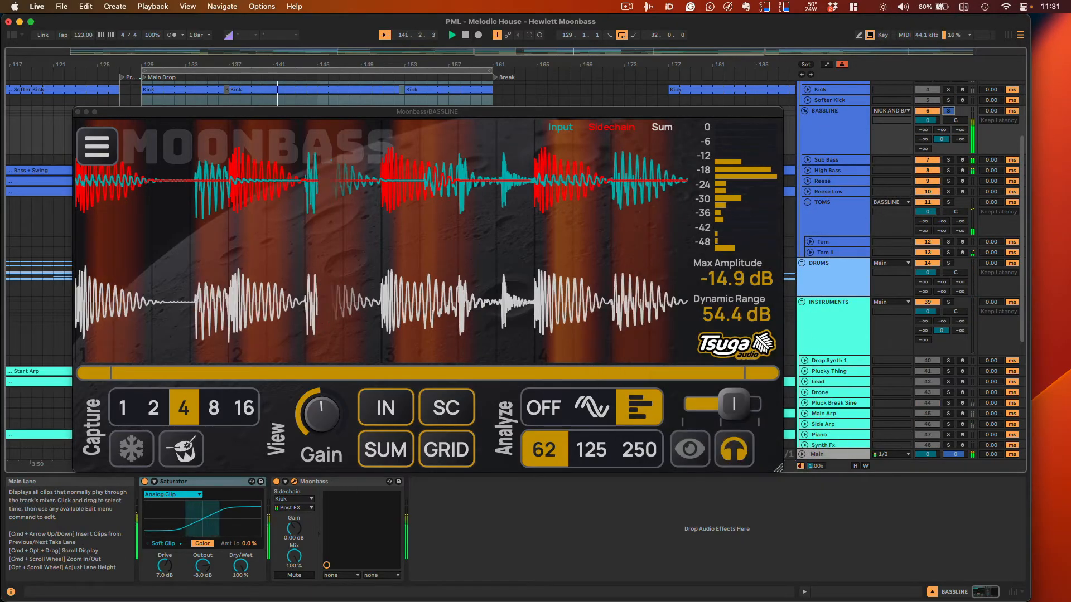
{"action": "left_click", "coordinate": [735, 446]}
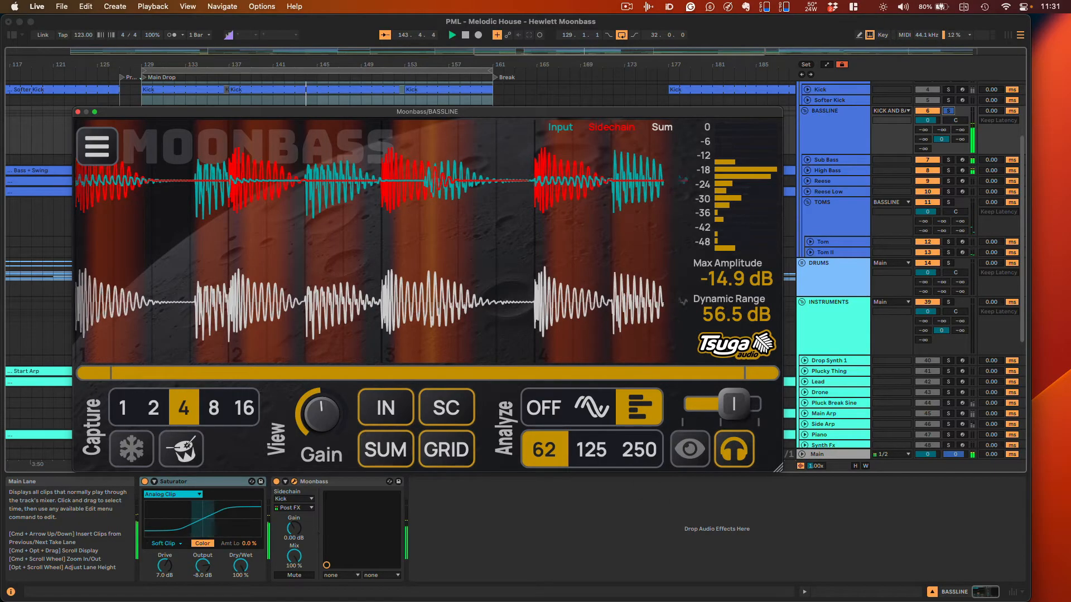
{"action": "left_click", "coordinate": [734, 449]}
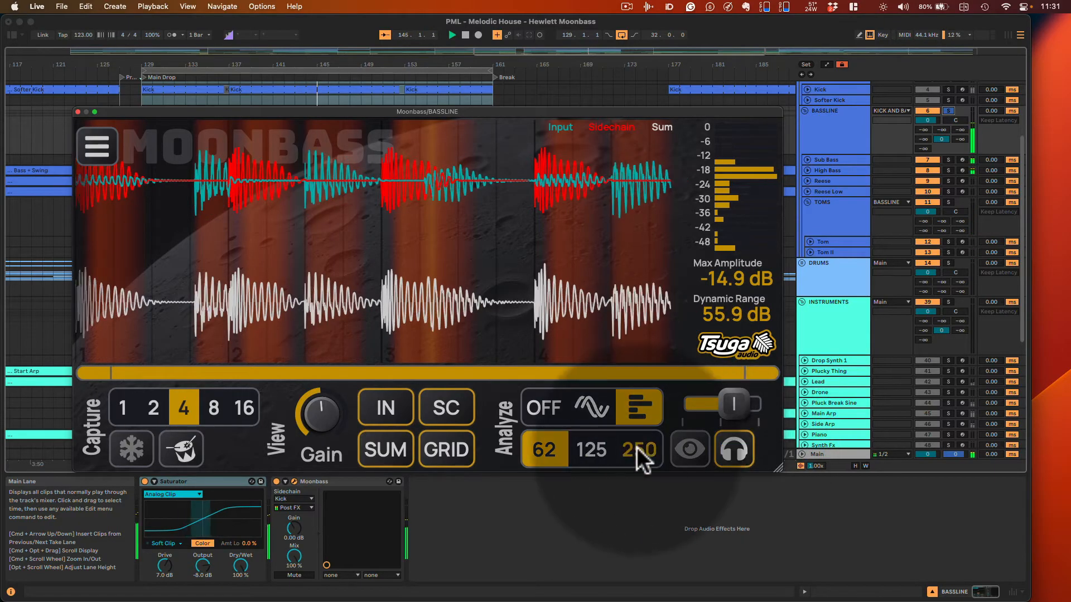
Audition the filtered bassline on the 125 and 250 bands, and slightly raise the bass amplitude analysis sensitivity
{"action": "left_click", "coordinate": [589, 446]}
{"action": "left_click", "coordinate": [635, 449]}
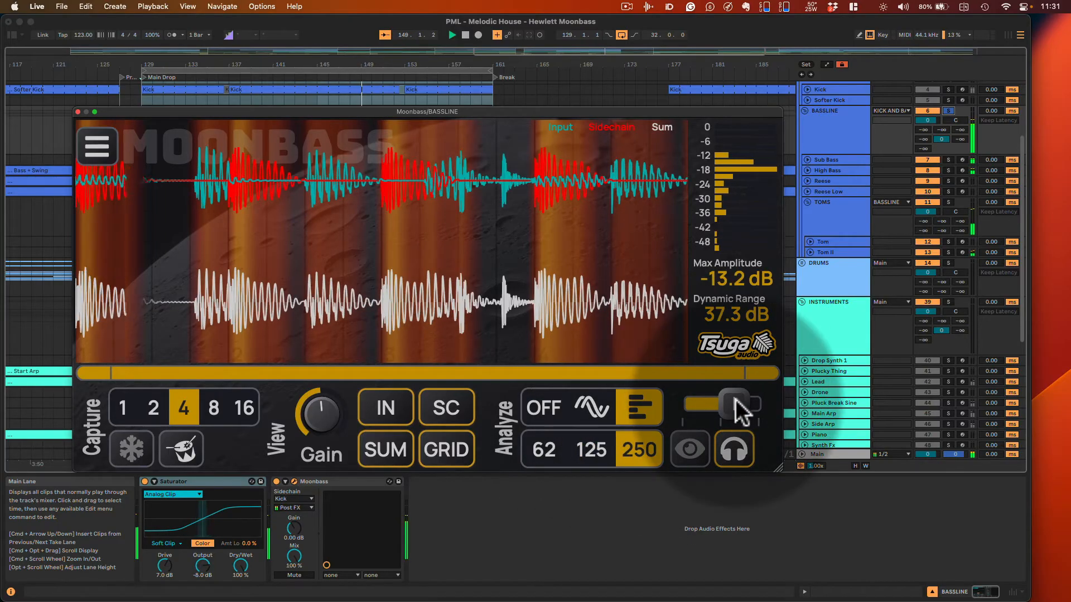
{"action": "mouse_move", "coordinate": [735, 406]}
{"action": "left_mouse_down"}
{"action": "mouse_move", "coordinate": [725, 413]}
{"action": "mouse_move", "coordinate": [744, 405]}
{"action": "left_mouse_up"}
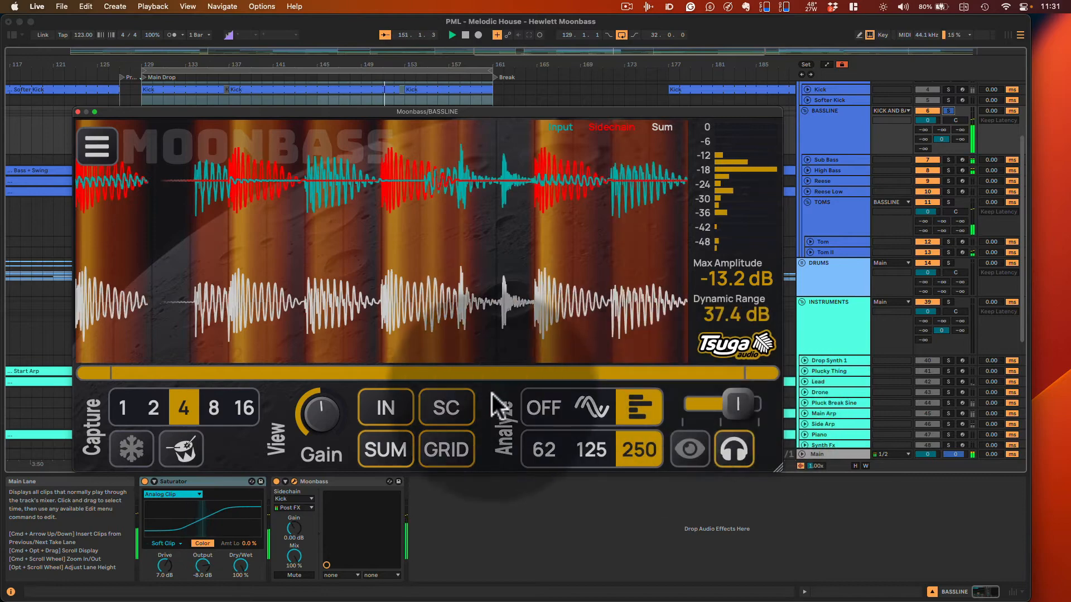
Hide the sidechain waveform in Moonbass and stop playback
{"action": "left_click", "coordinate": [453, 409]}
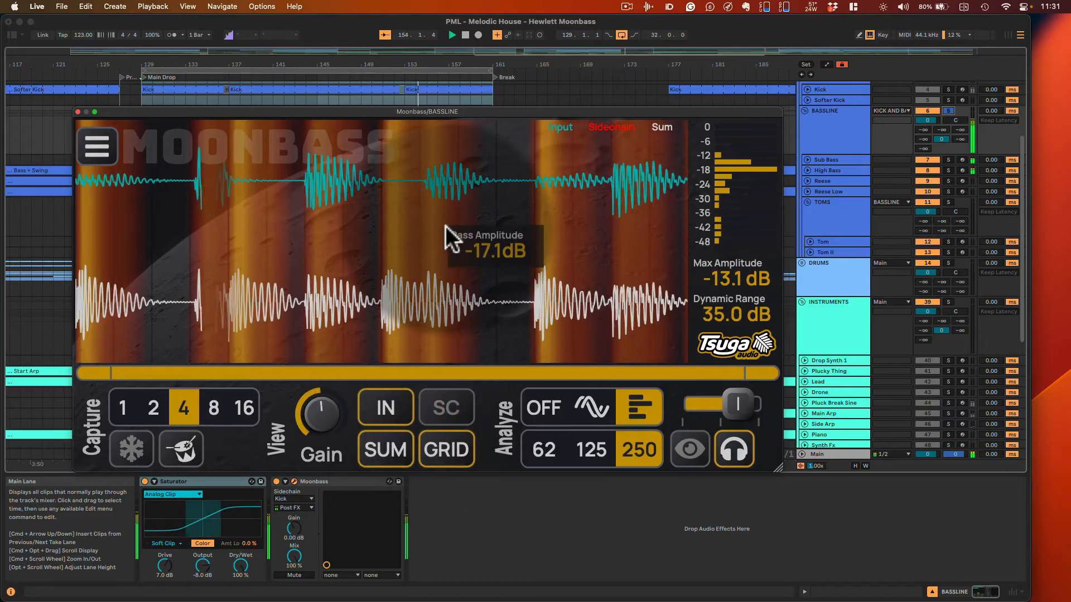
{"action": "left_click", "coordinate": [466, 33]}
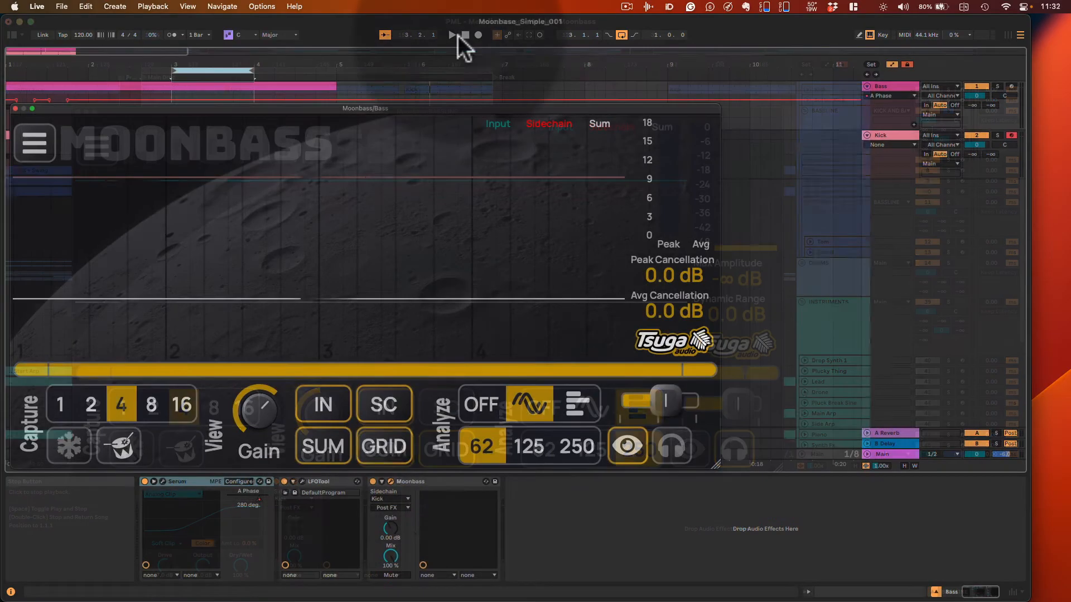
Play the Moonbase_Simple_001 loop with amplitude analysis of the 62 band, and slightly raise the analysis sensitivity
{"action": "mouse_move", "coordinate": [438, 106]}
{"action": "left_mouse_down"}
{"action": "mouse_move", "coordinate": [455, 132]}
{"action": "mouse_move", "coordinate": [474, 135]}
{"action": "mouse_move", "coordinate": [466, 179]}
{"action": "mouse_move", "coordinate": [456, 101]}
{"action": "left_mouse_up"}
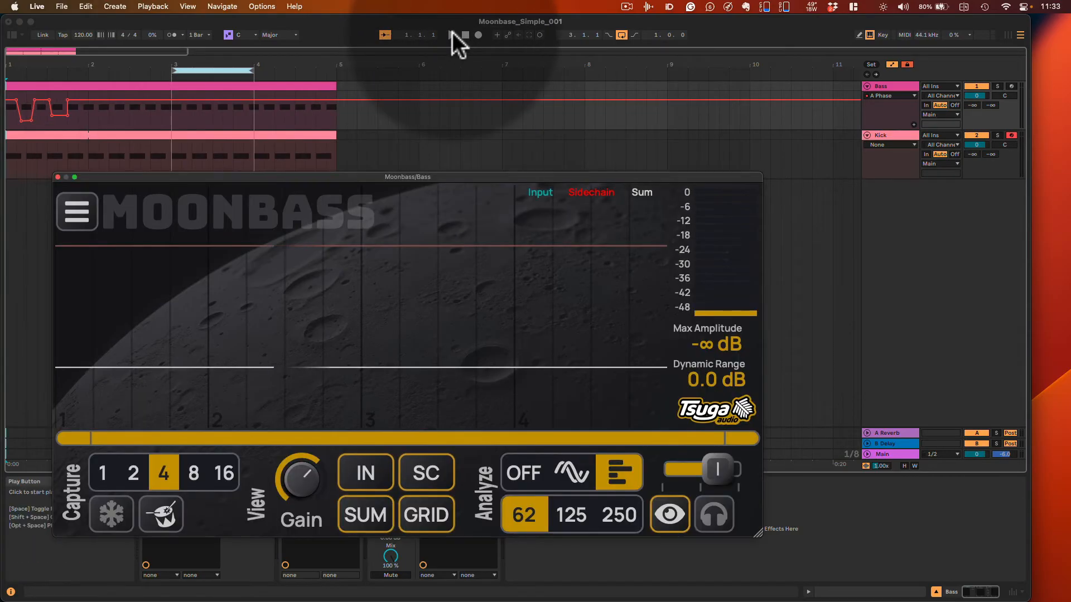
{"action": "left_click", "coordinate": [452, 35]}
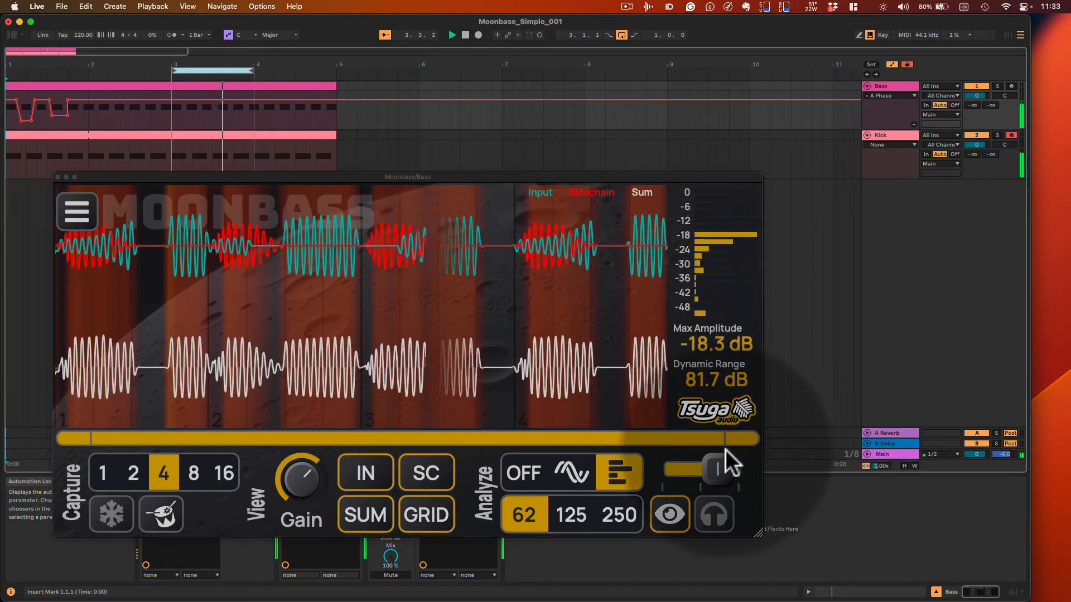
{"action": "left_click_drag", "start_coordinate": [724, 462], "coordinate": [732, 462]}
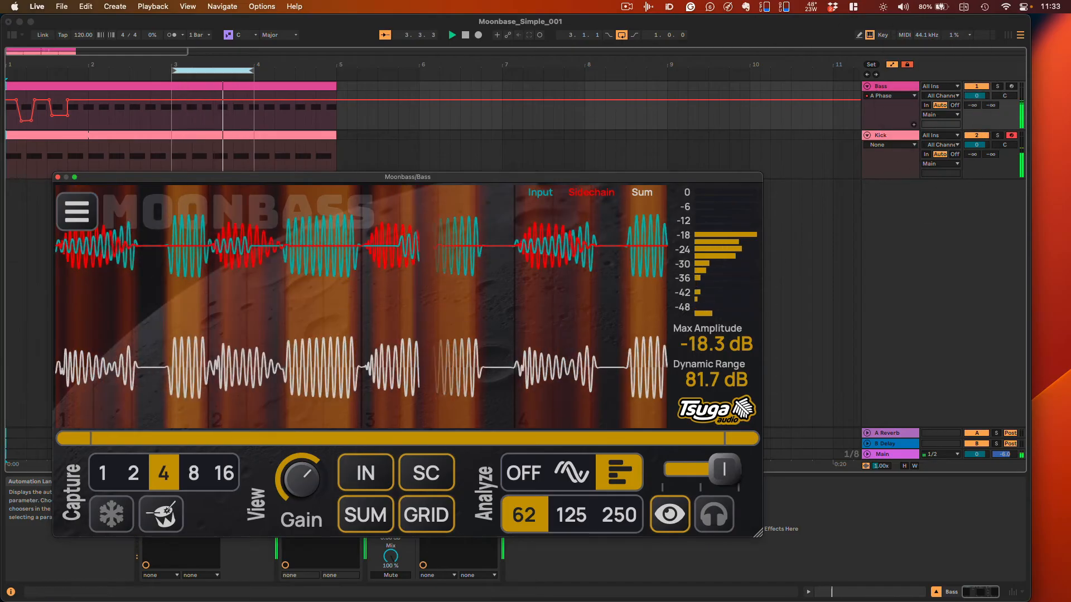
Place the Bass track's Serum window beside Moonbass and switch Moonbass to phase cancellation analysis
{"action": "left_click_drag", "start_coordinate": [1070, 77], "coordinate": [806, 61]}
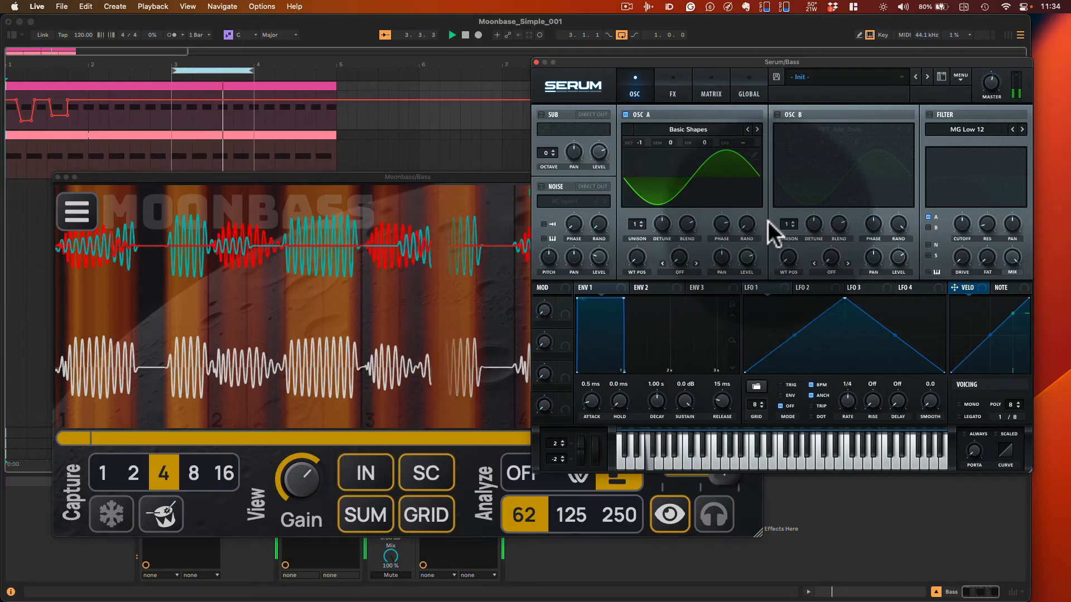
{"action": "left_click", "coordinate": [479, 174]}
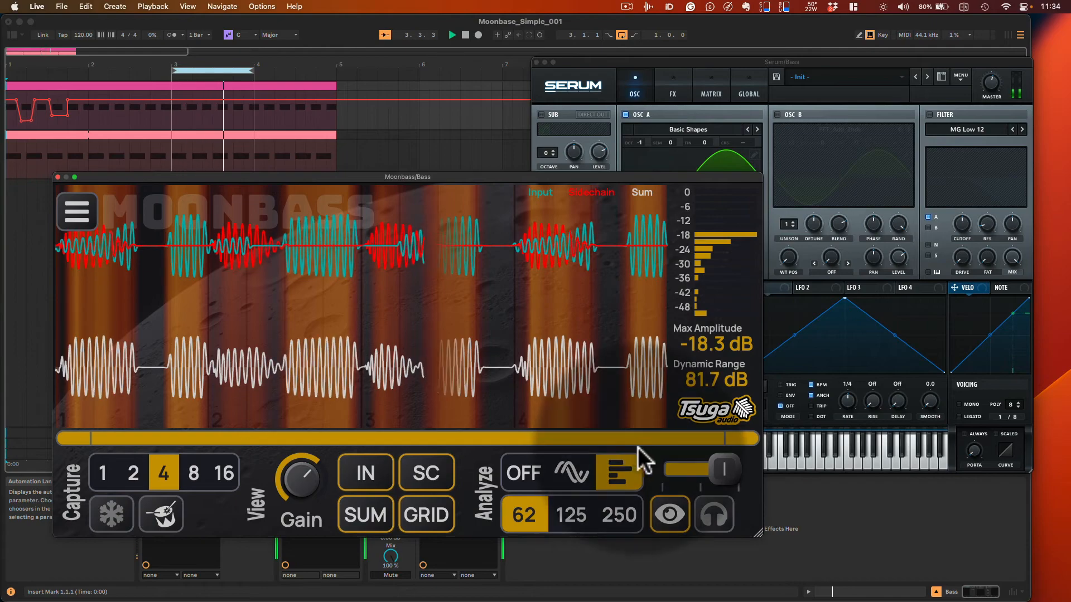
{"action": "left_click", "coordinate": [620, 469]}
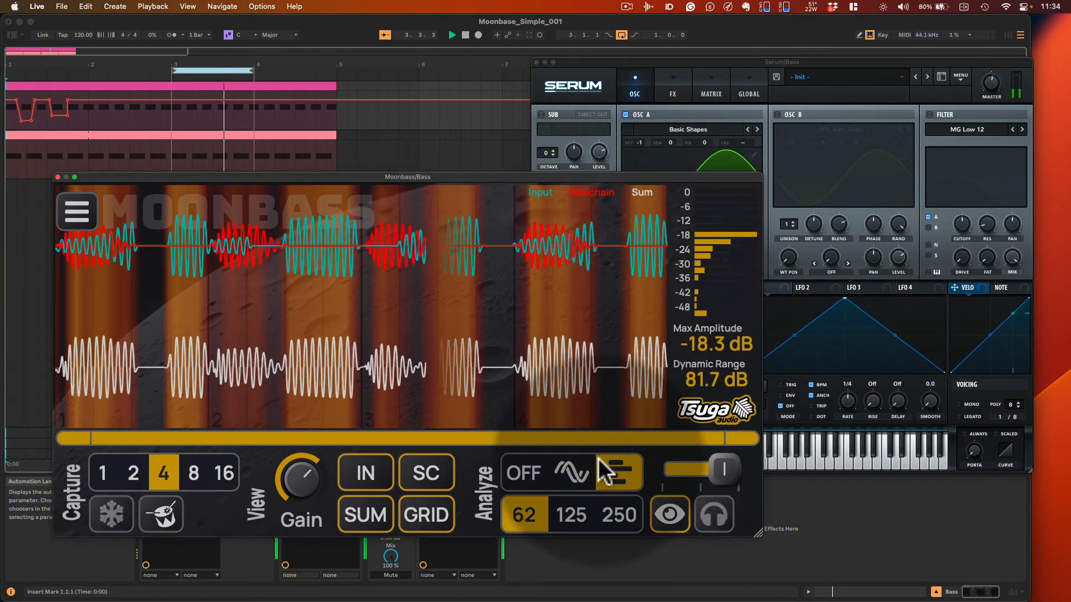
{"action": "left_click", "coordinate": [583, 471]}
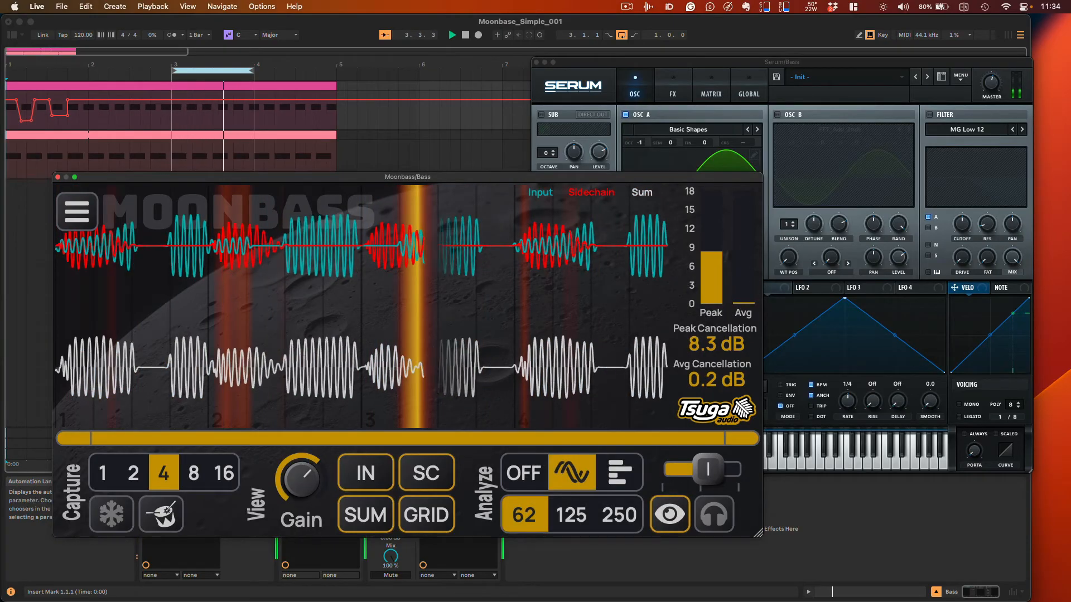
Freeze the capture, examine the strongest cancellation zone after beat 3 up close, and resume live capture over the full range
{"action": "mouse_move", "coordinate": [529, 303]}
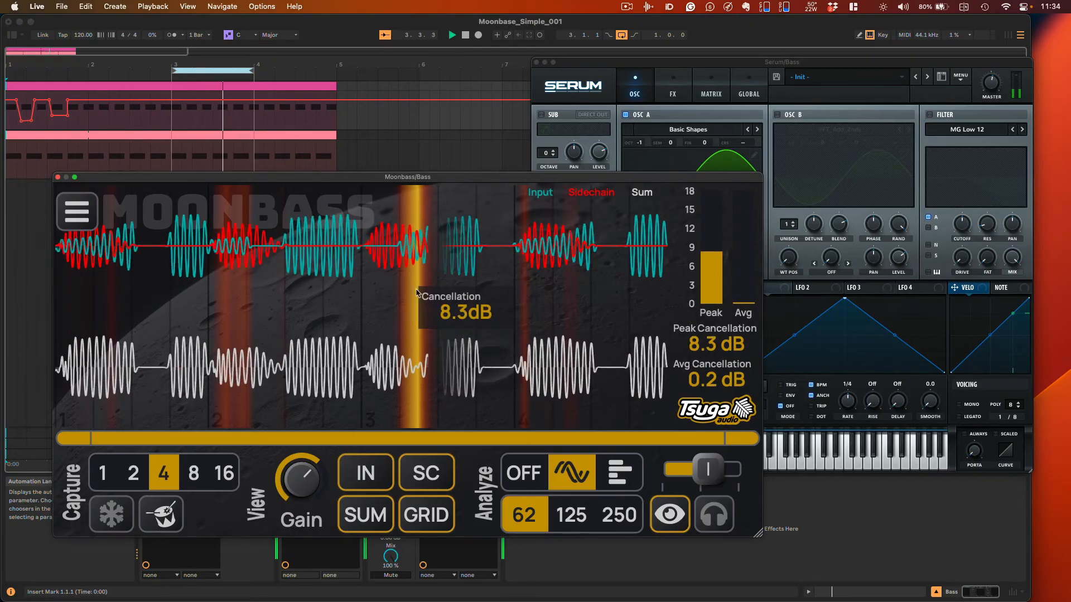
{"action": "left_click", "coordinate": [112, 512]}
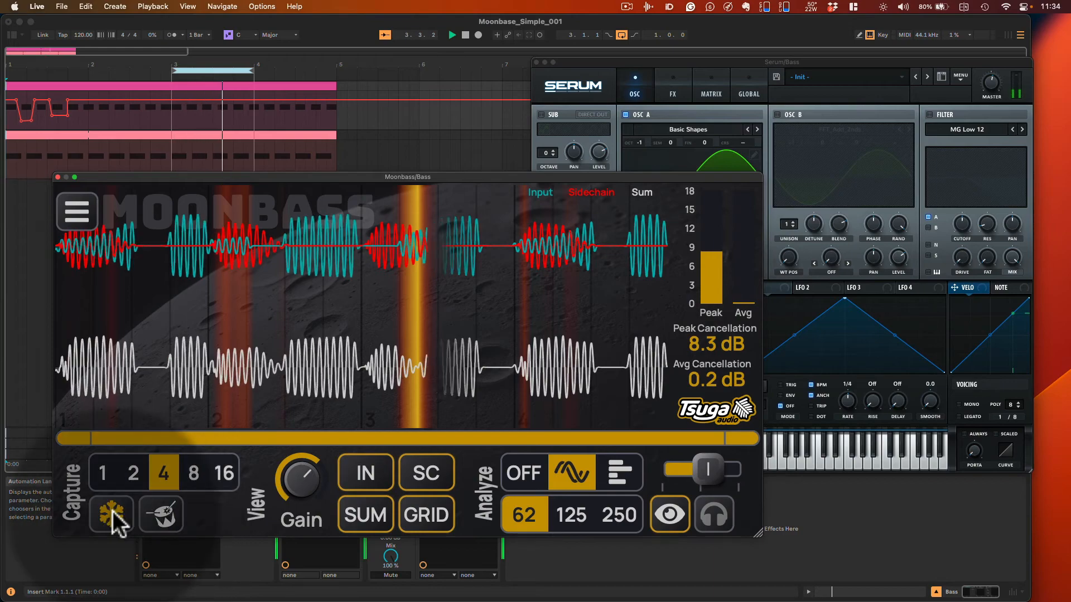
{"action": "left_click_drag", "start_coordinate": [80, 446], "coordinate": [404, 442]}
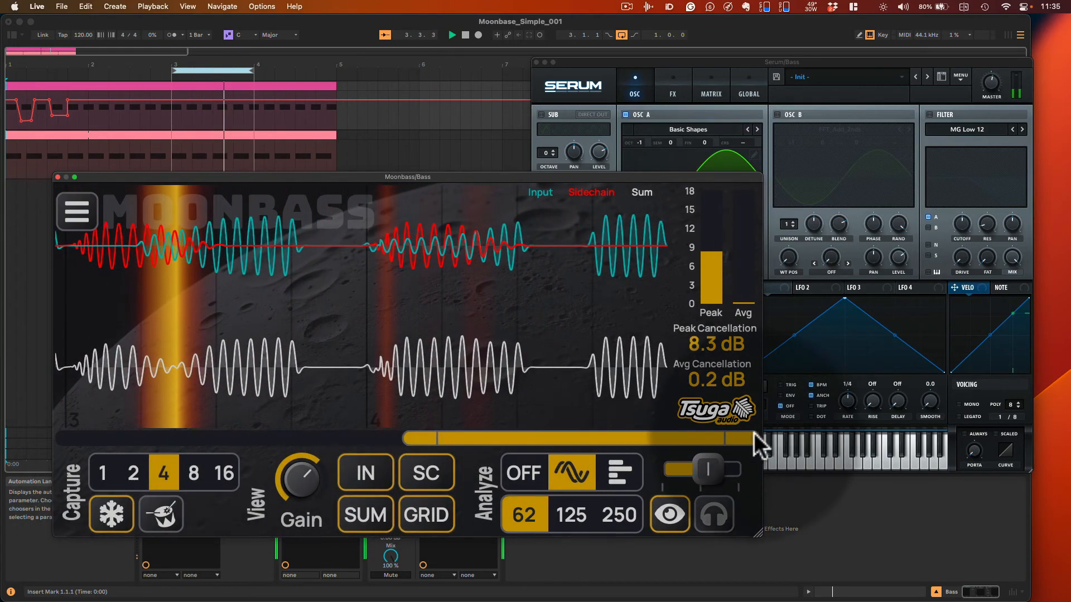
{"action": "left_click_drag", "start_coordinate": [754, 432], "coordinate": [526, 437]}
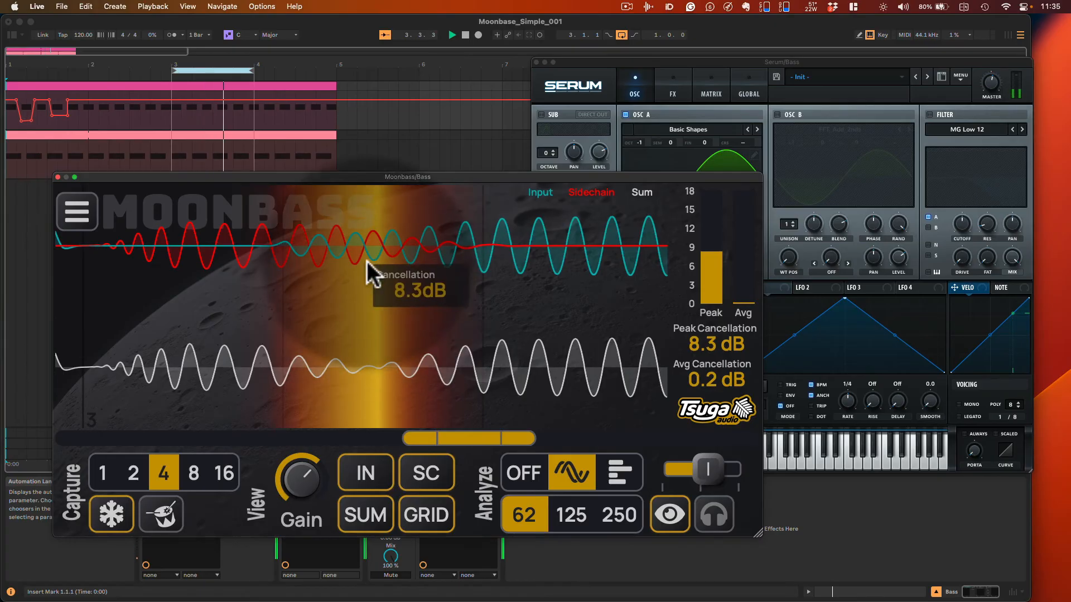
{"action": "double_click", "coordinate": [460, 437]}
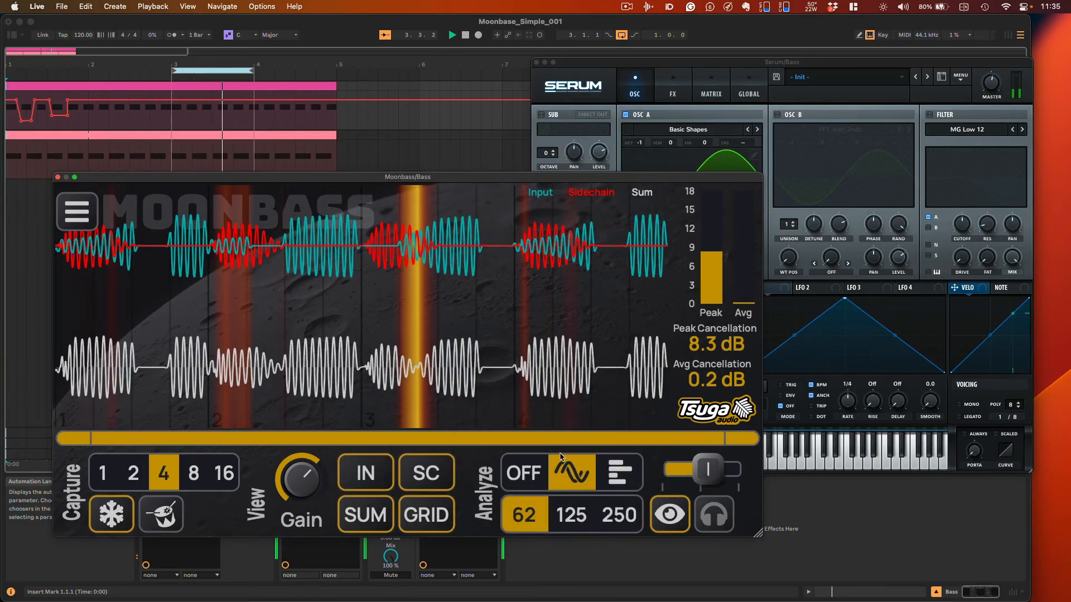
{"action": "mouse_move", "coordinate": [542, 400]}
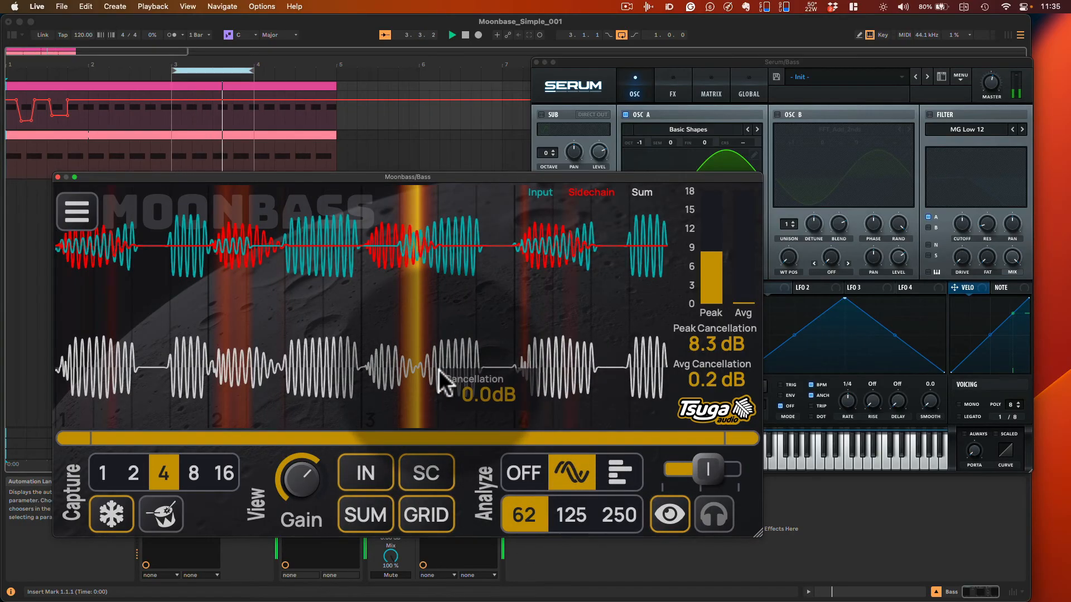
{"action": "left_click", "coordinate": [112, 513]}
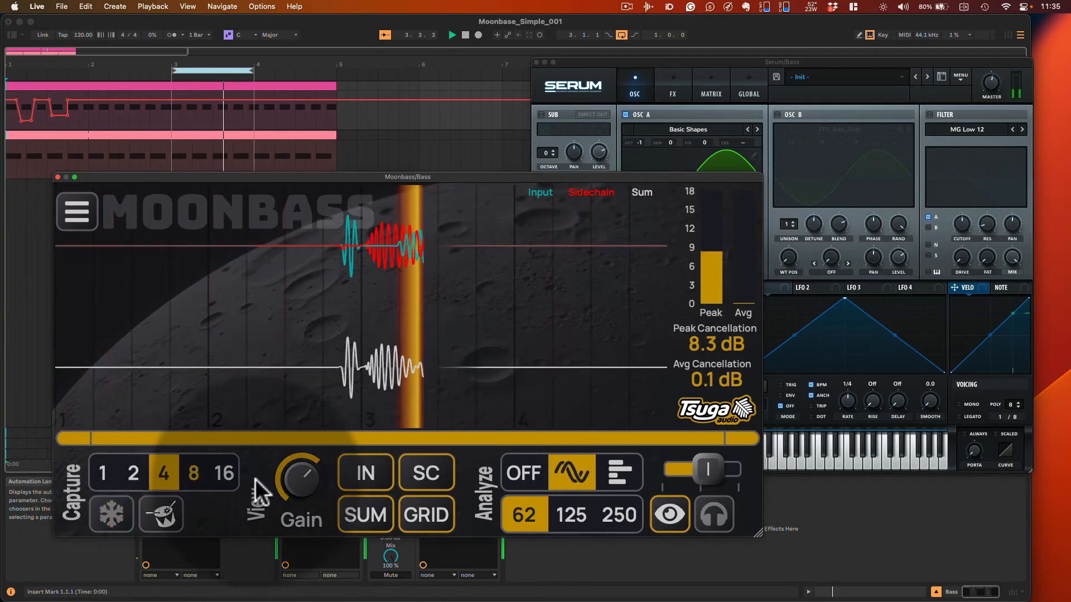
Lower Serum's oscillator A initial phase to about 95 degrees and check the cancellation after beat 3
{"action": "left_click", "coordinate": [762, 60]}
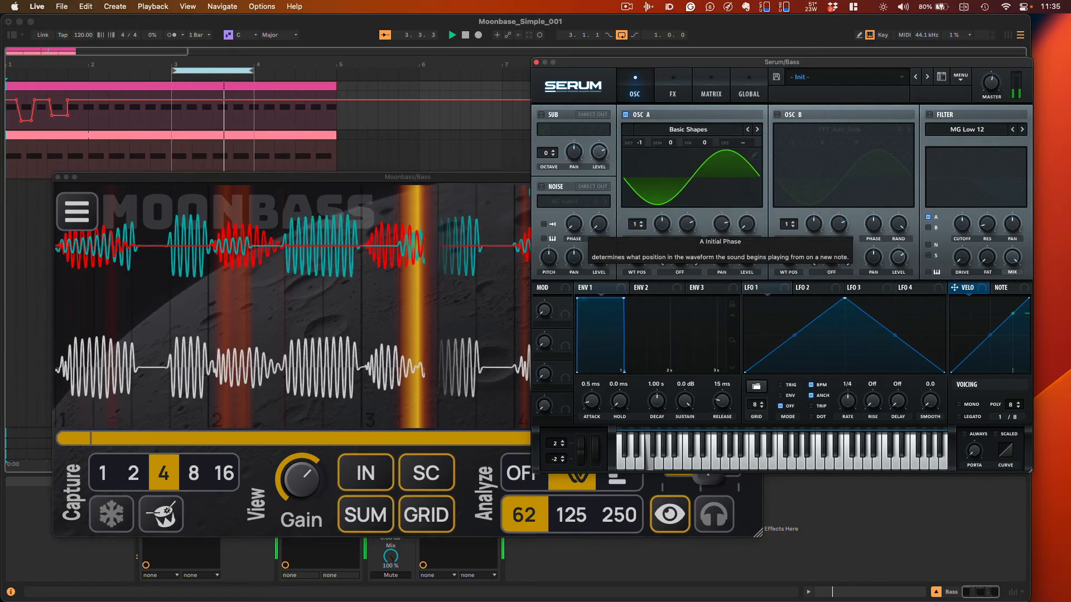
{"action": "left_click_drag", "start_coordinate": [725, 223], "coordinate": [735, 293]}
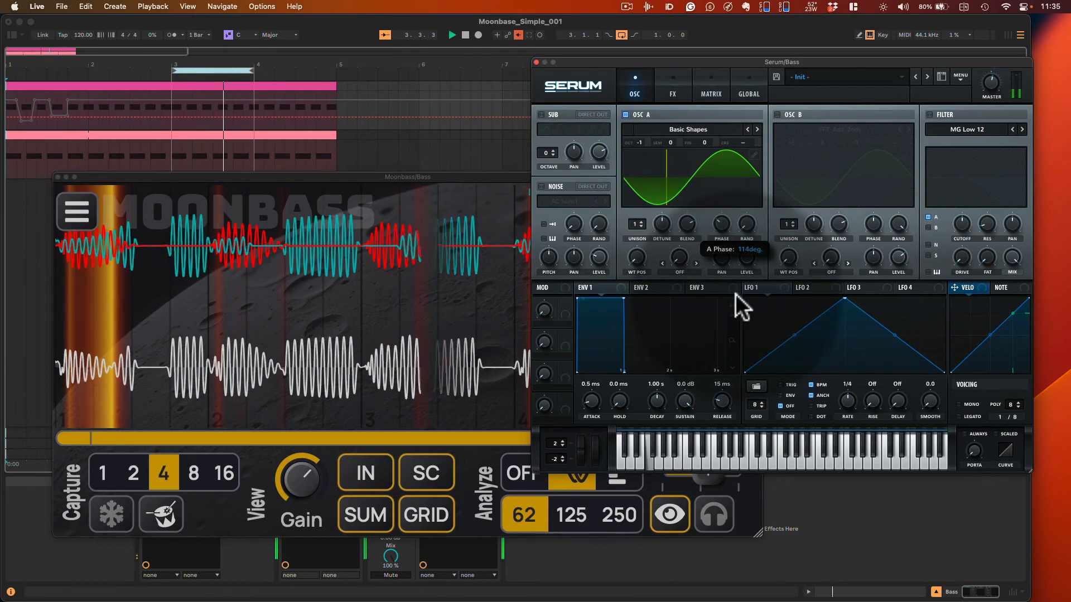
{"action": "mouse_move", "coordinate": [433, 287]}
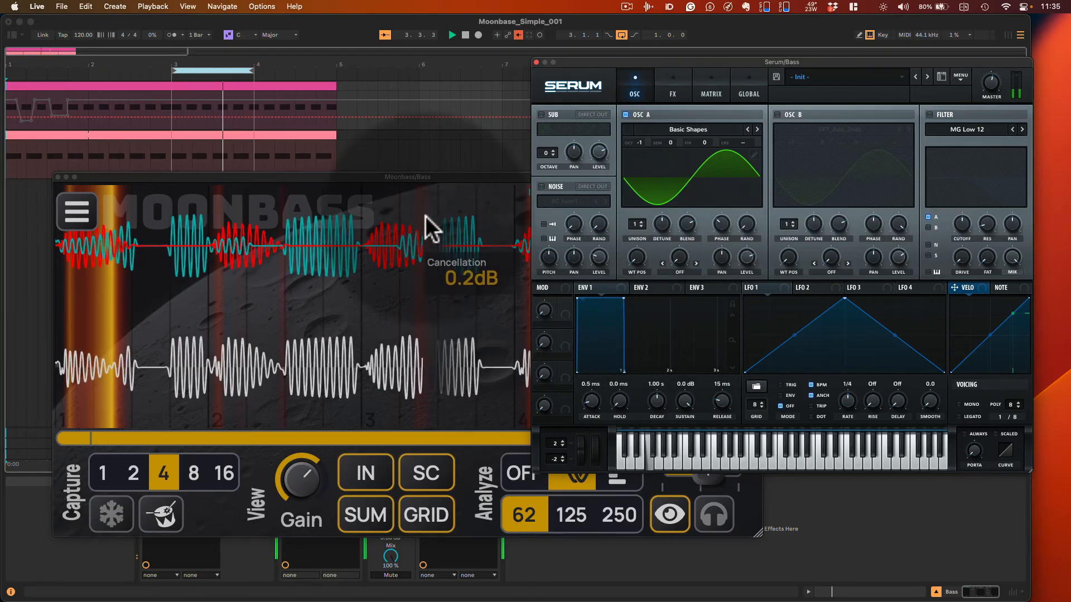
Freeze the capture, examine the kick and bass overlap around beat 3 up close, and resume live capture over the full range
{"action": "left_click", "coordinate": [413, 176]}
{"action": "left_click", "coordinate": [109, 515]}
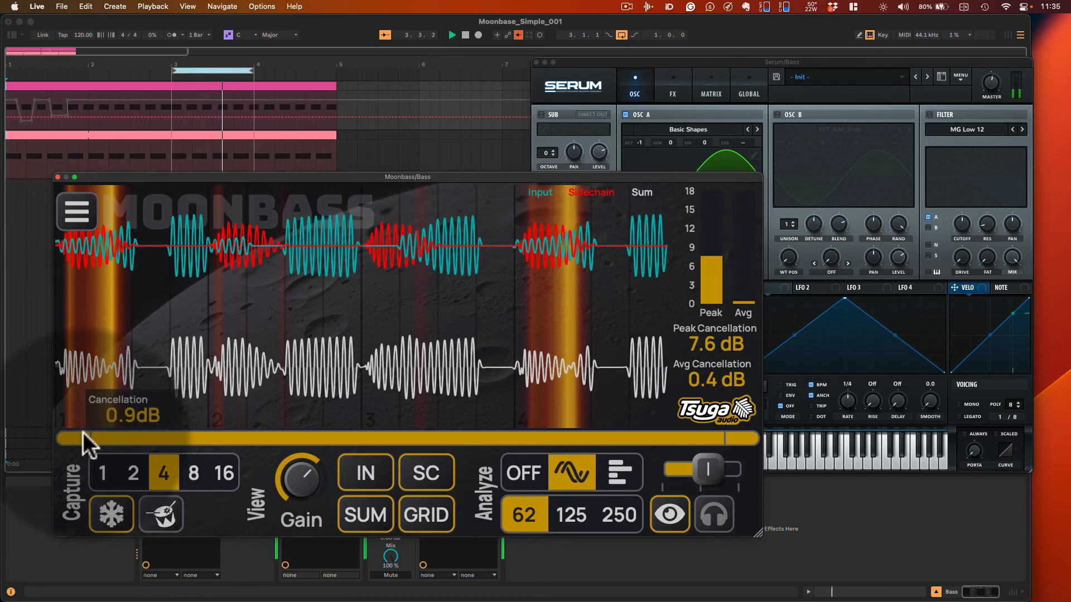
{"action": "left_click_drag", "start_coordinate": [86, 440], "coordinate": [371, 443]}
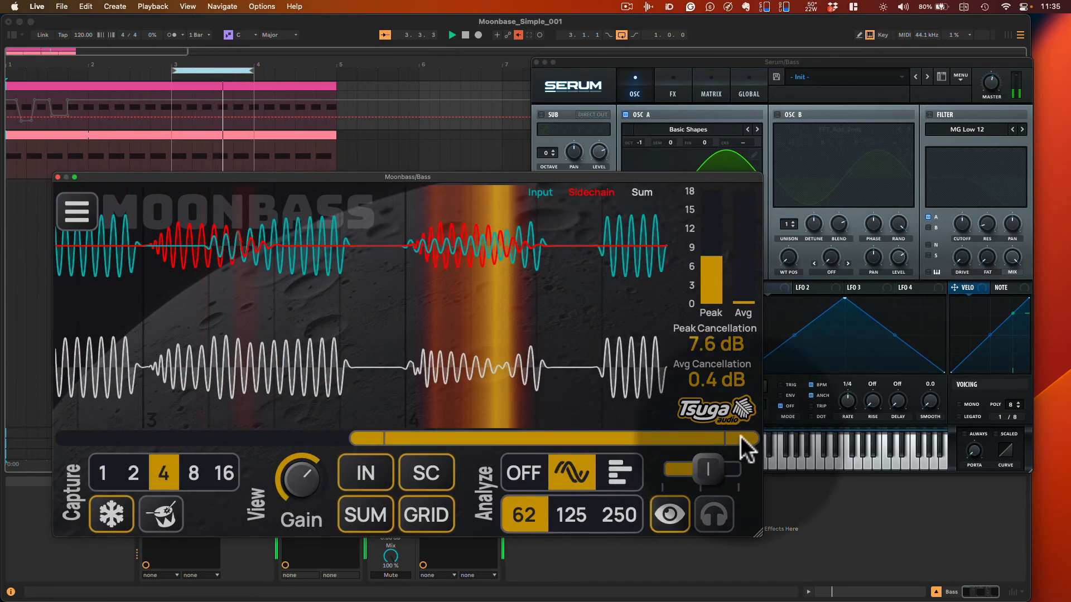
{"action": "left_click_drag", "start_coordinate": [740, 436], "coordinate": [510, 440]}
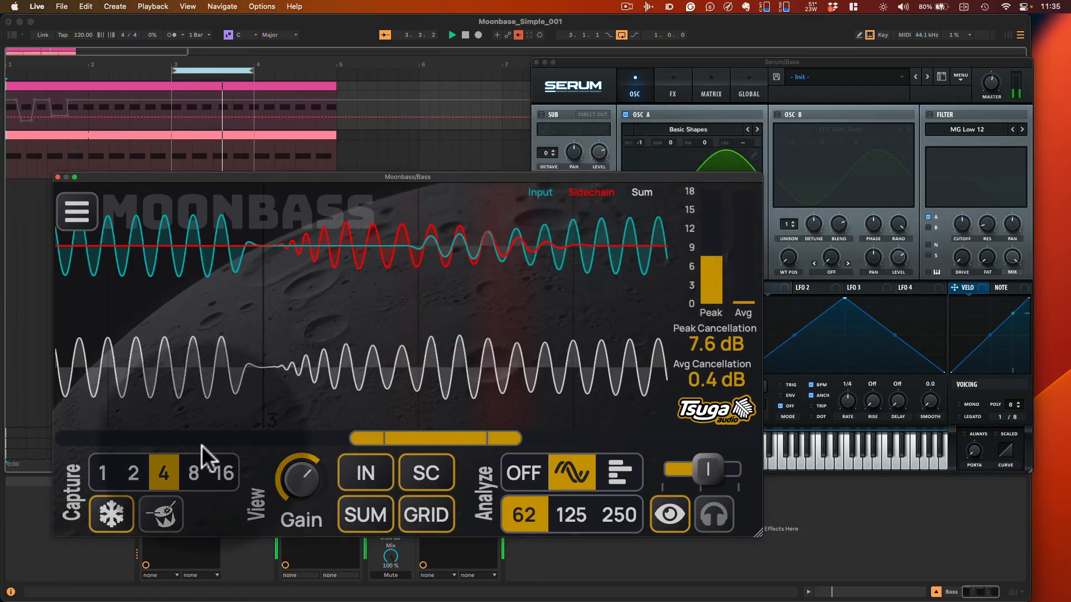
{"action": "left_click", "coordinate": [112, 514]}
{"action": "left_click_drag", "start_coordinate": [689, 176], "coordinate": [712, 126]}
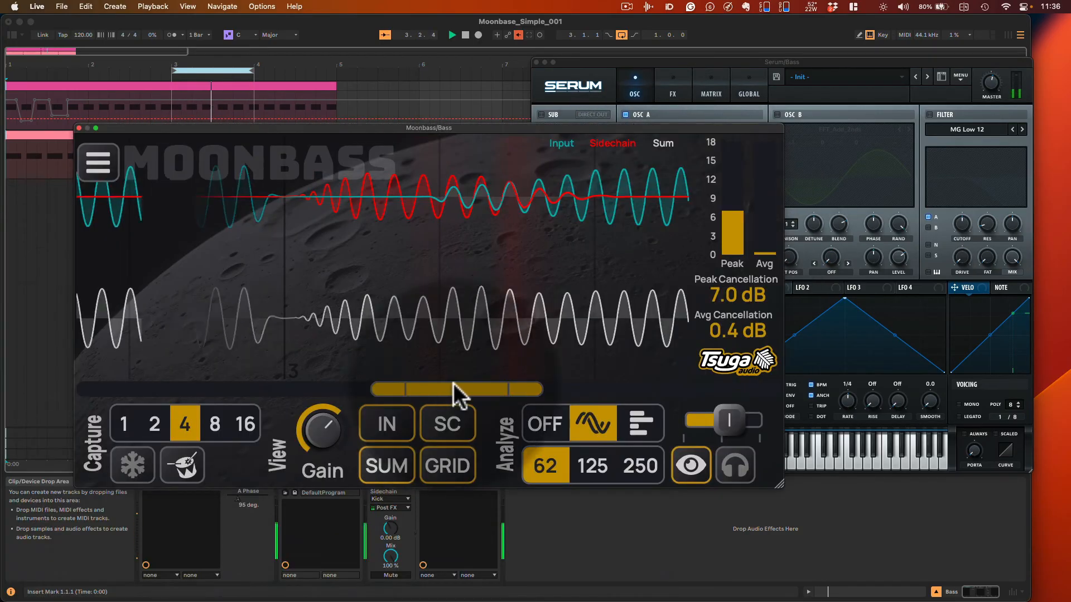
{"action": "double_click", "coordinate": [454, 383]}
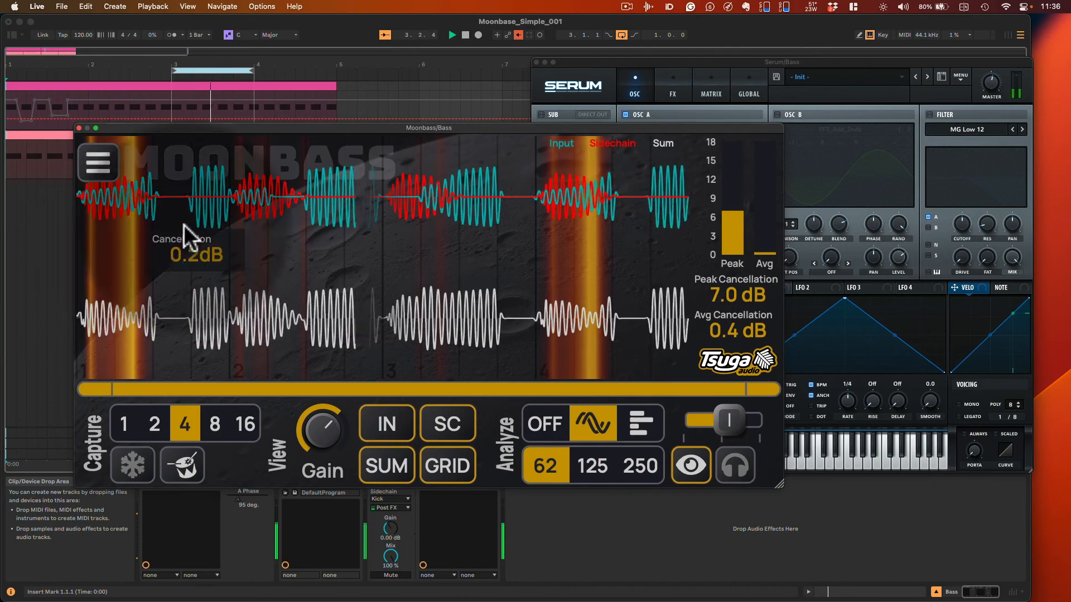
Switch Moonbass to amplitude analysis and raise Serum's oscillator A initial phase to 259 degrees
{"action": "left_click", "coordinate": [642, 420]}
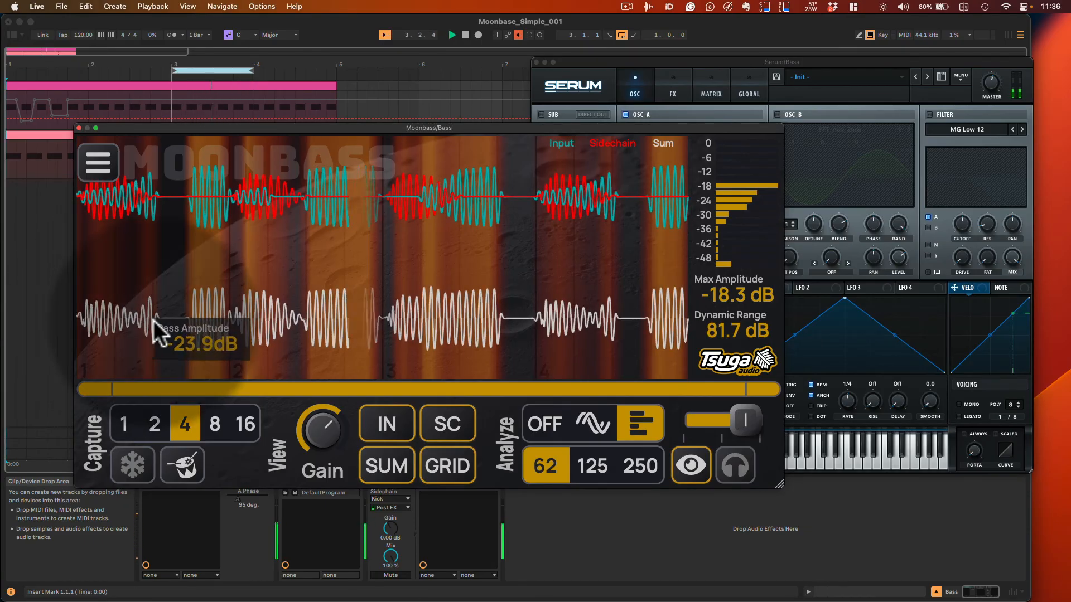
{"action": "left_click", "coordinate": [747, 62]}
{"action": "left_click_drag", "start_coordinate": [728, 221], "coordinate": [739, 183]}
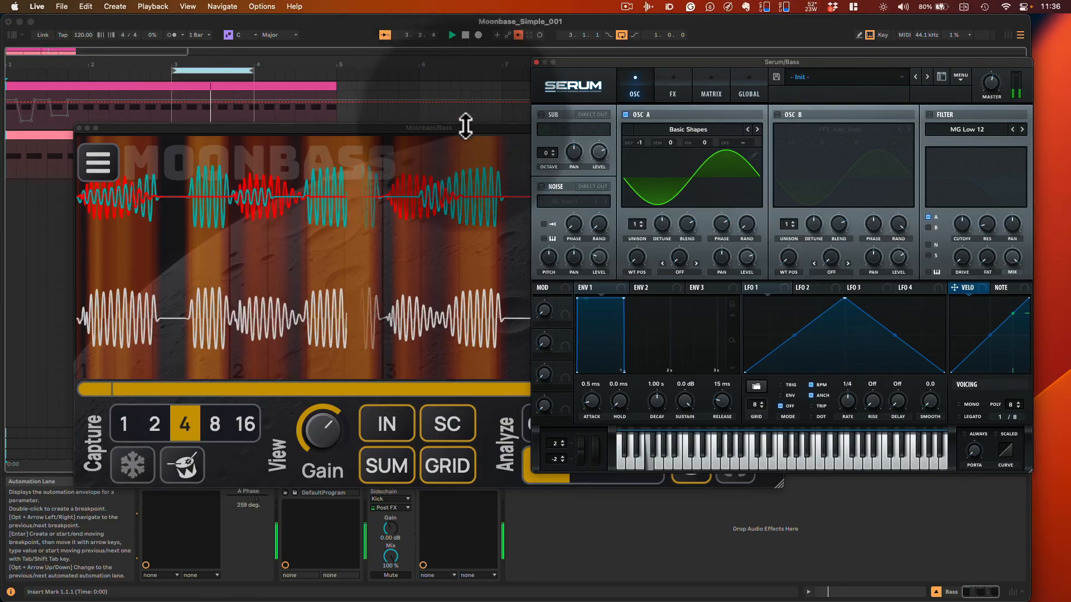
Move the one-bar arrangement loop to bar 1 and start playback with phase cancellation analysis active
{"action": "left_click_drag", "start_coordinate": [463, 128], "coordinate": [450, 102]}
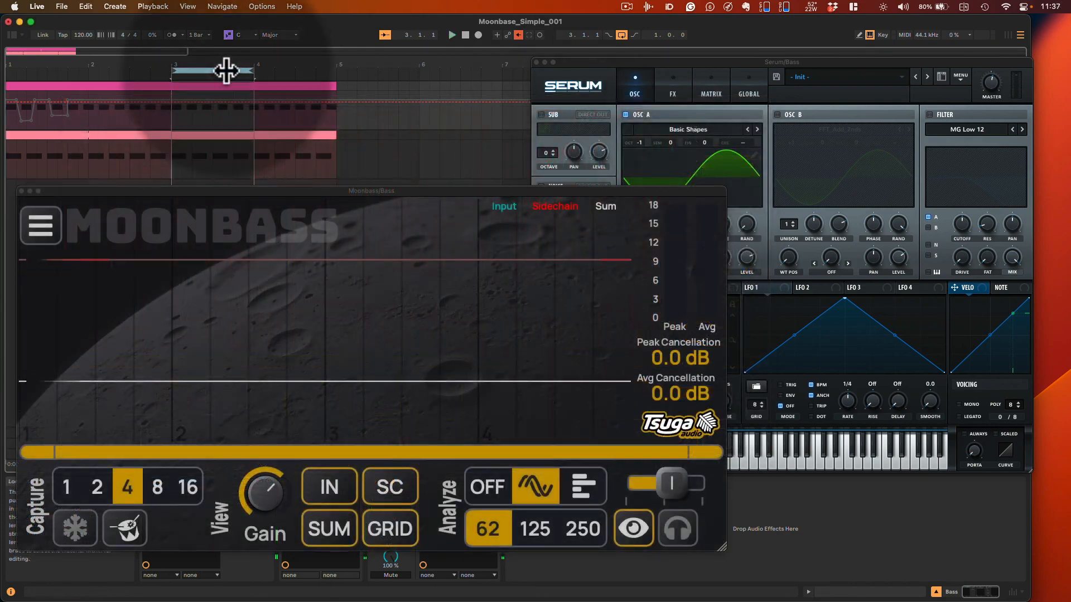
{"action": "left_click_drag", "start_coordinate": [225, 69], "coordinate": [77, 72]}
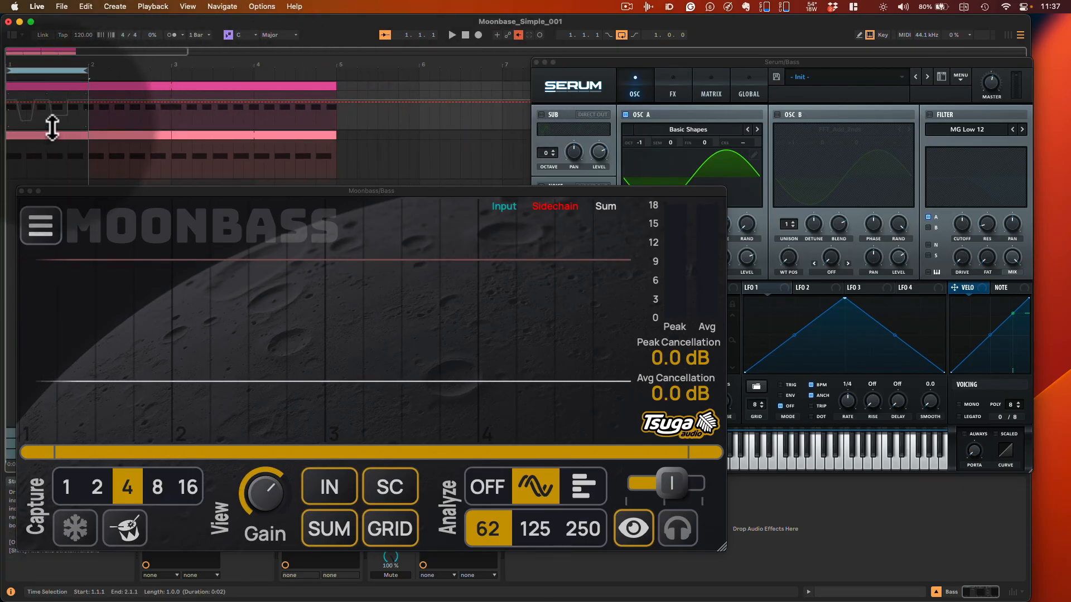
{"action": "left_click", "coordinate": [631, 66]}
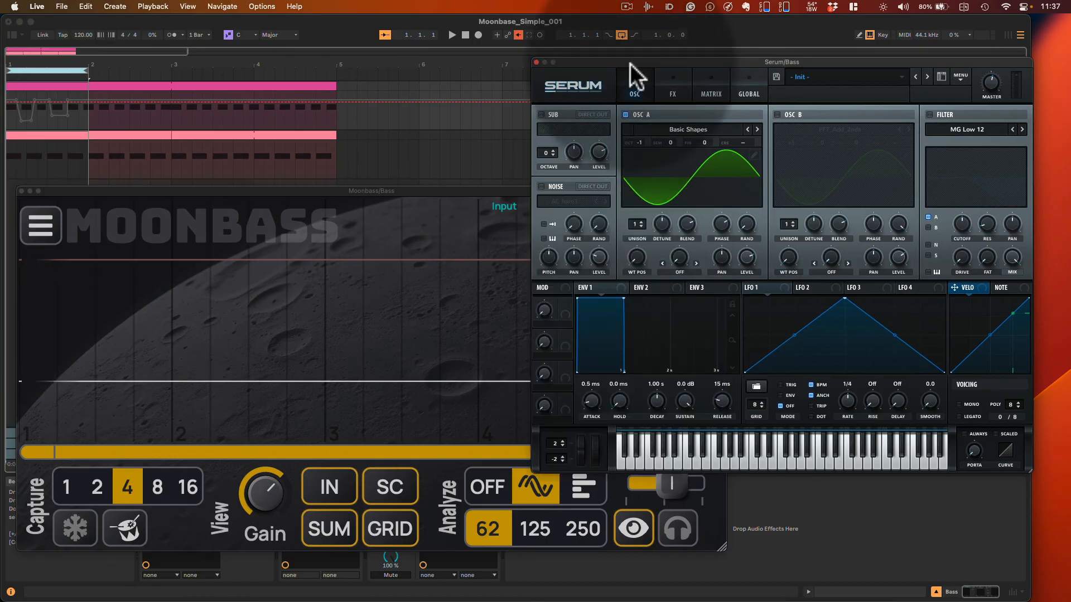
{"action": "left_click", "coordinate": [453, 34]}
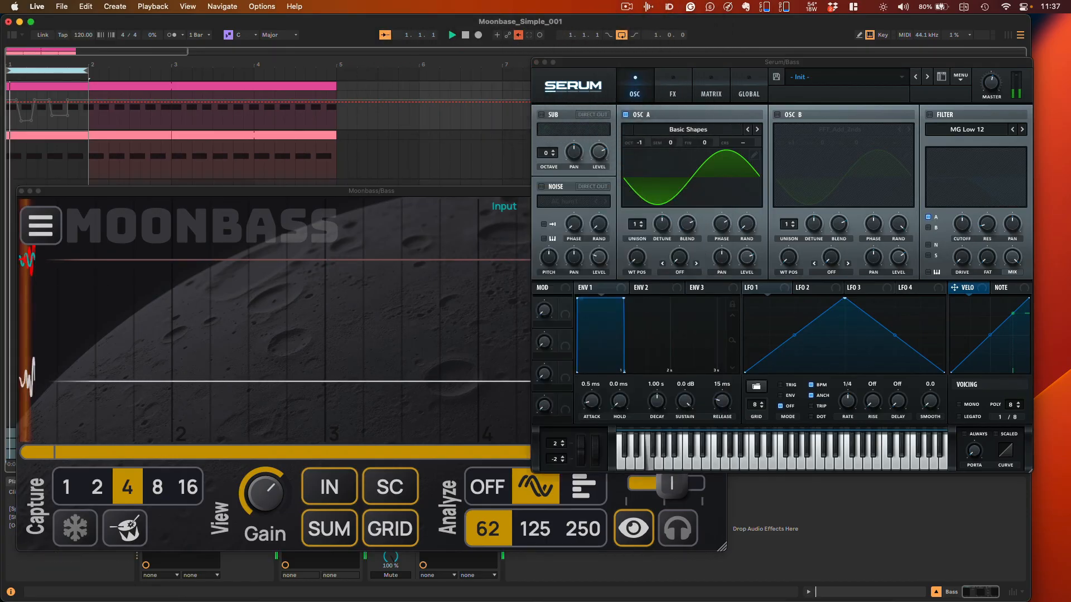
Check the cancellation with the fixed phase, and re-enable the overridden A Phase automation on the Bass track
{"action": "left_click", "coordinate": [398, 191]}
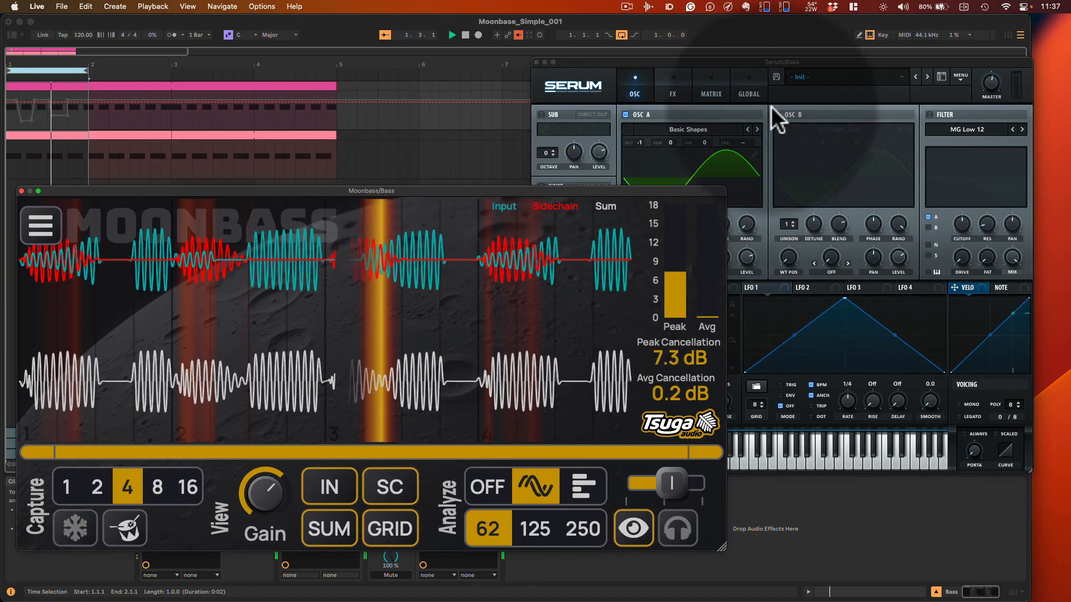
{"action": "left_click", "coordinate": [769, 61]}
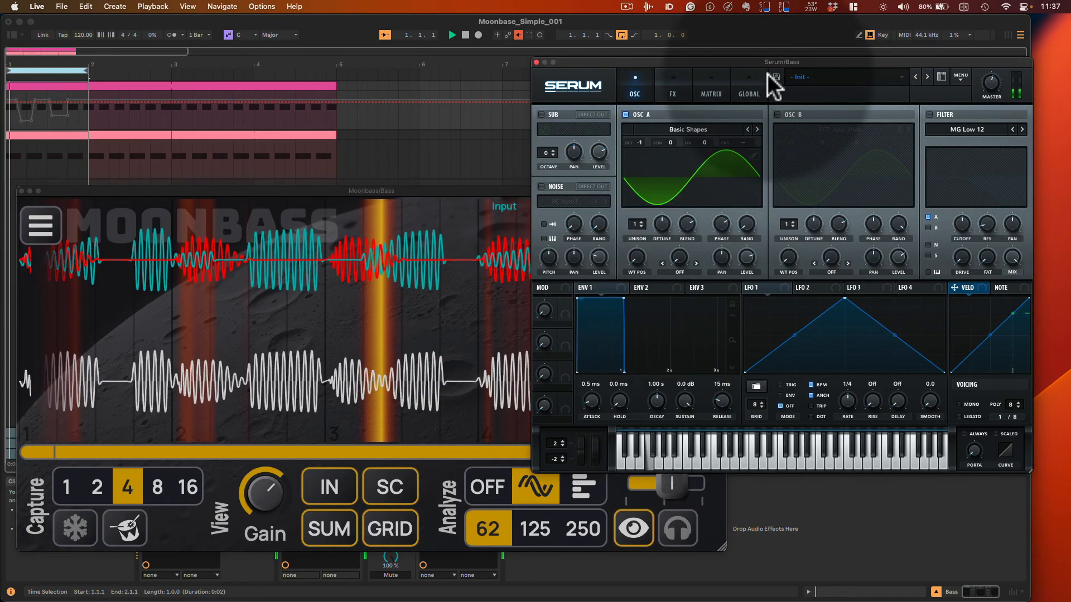
{"action": "left_click", "coordinate": [518, 35]}
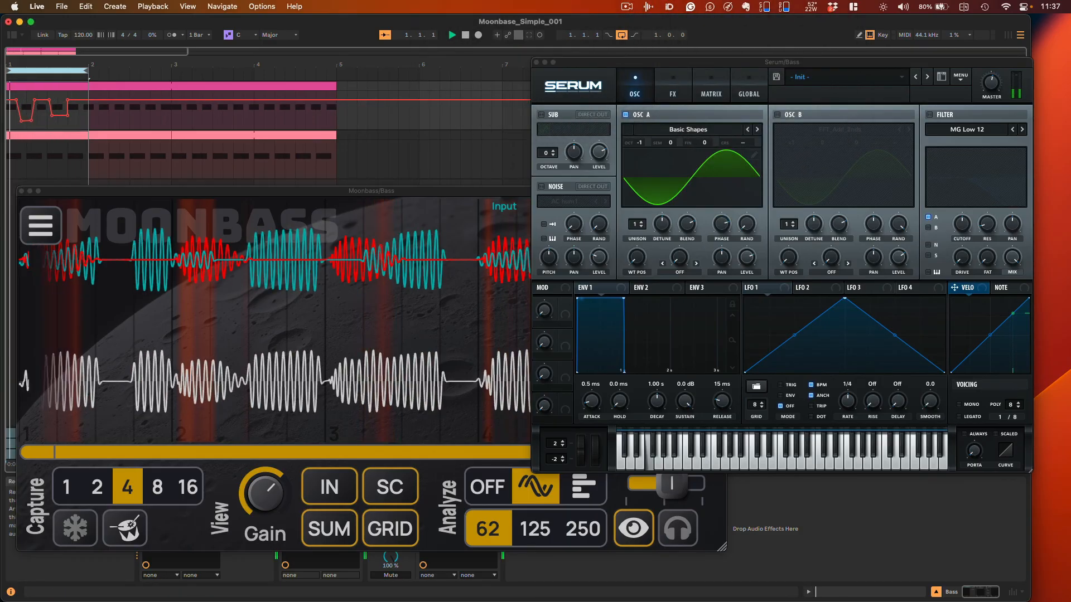
Reposition the Moonbass window over the arrangement and switch it to amplitude analysis
{"action": "left_click", "coordinate": [491, 188]}
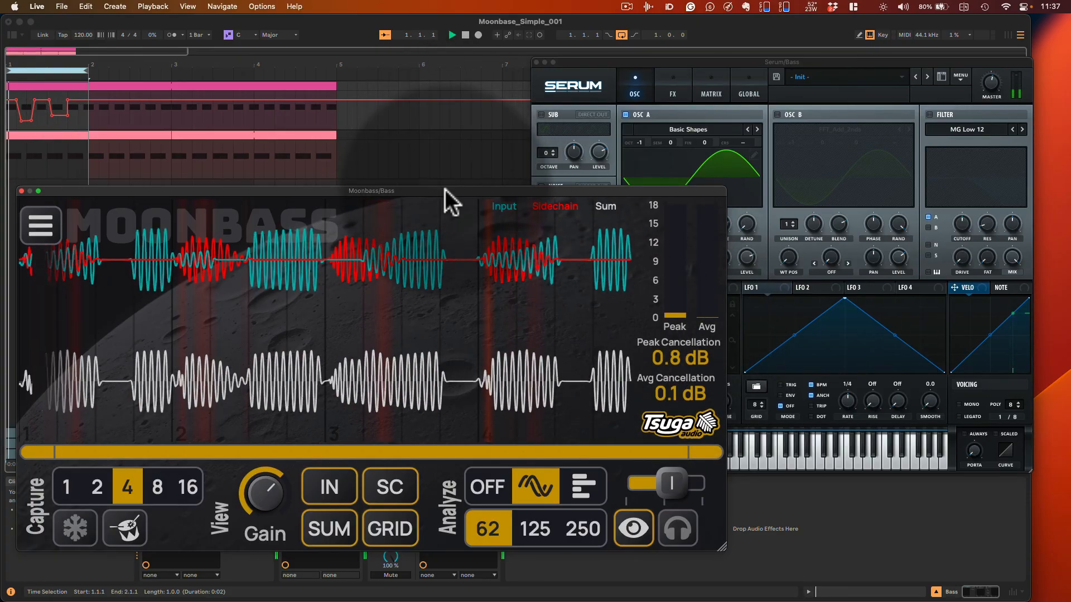
{"action": "left_click_drag", "start_coordinate": [444, 189], "coordinate": [480, 153]}
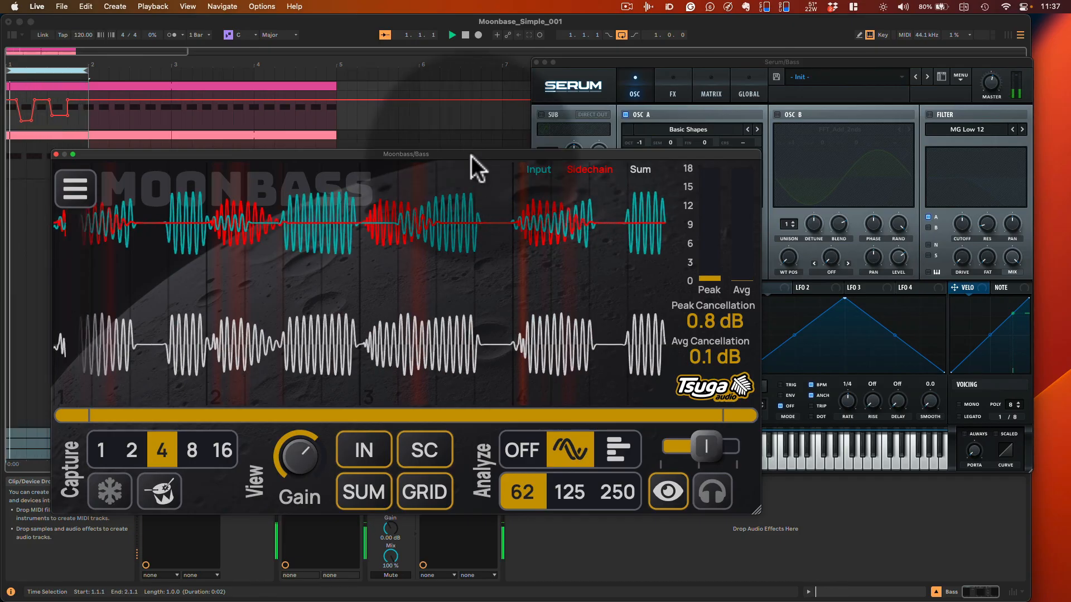
{"action": "left_click", "coordinate": [624, 446]}
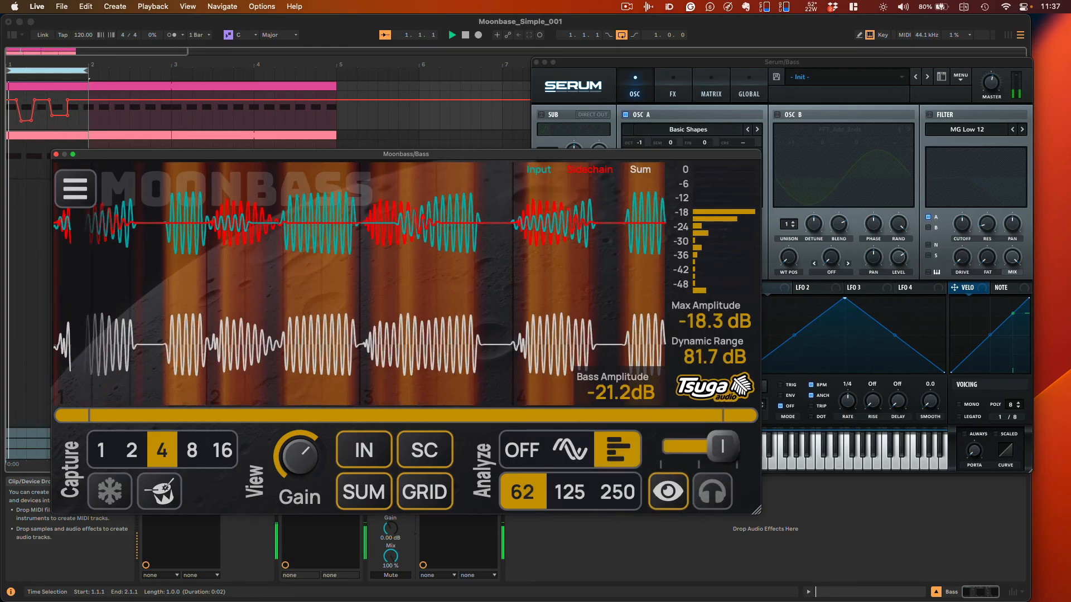